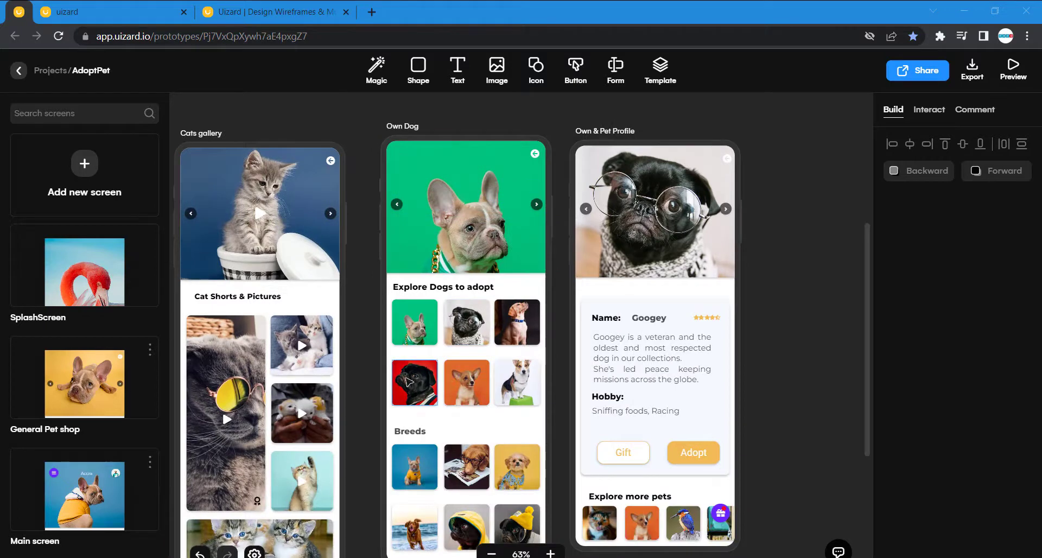
- Review the finished Own Dog screen on the canvas and open it in the interactive preview from the Pets Shop dogs
scroll(304, 270, "left", 5)
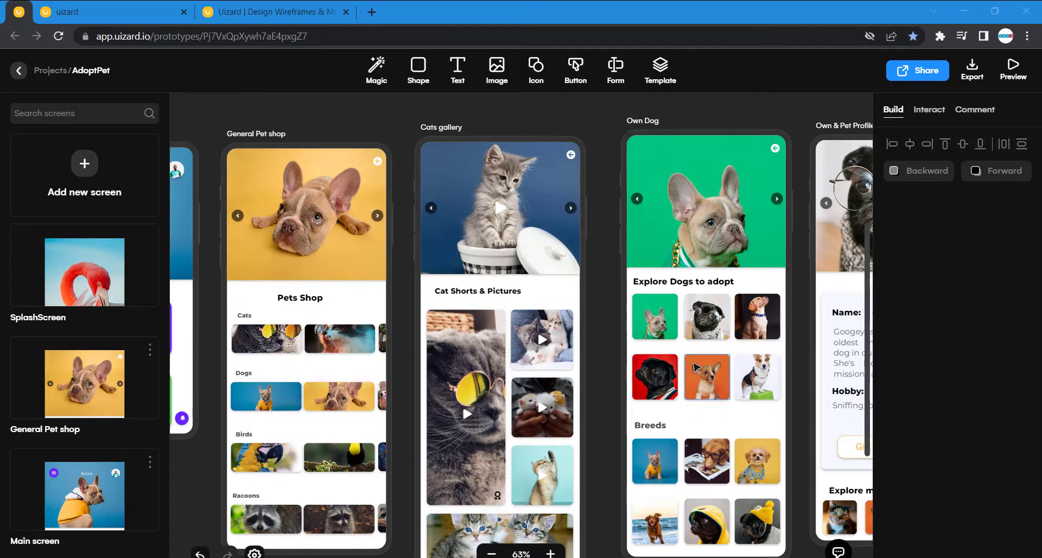
scroll(697, 368, "right", 5)
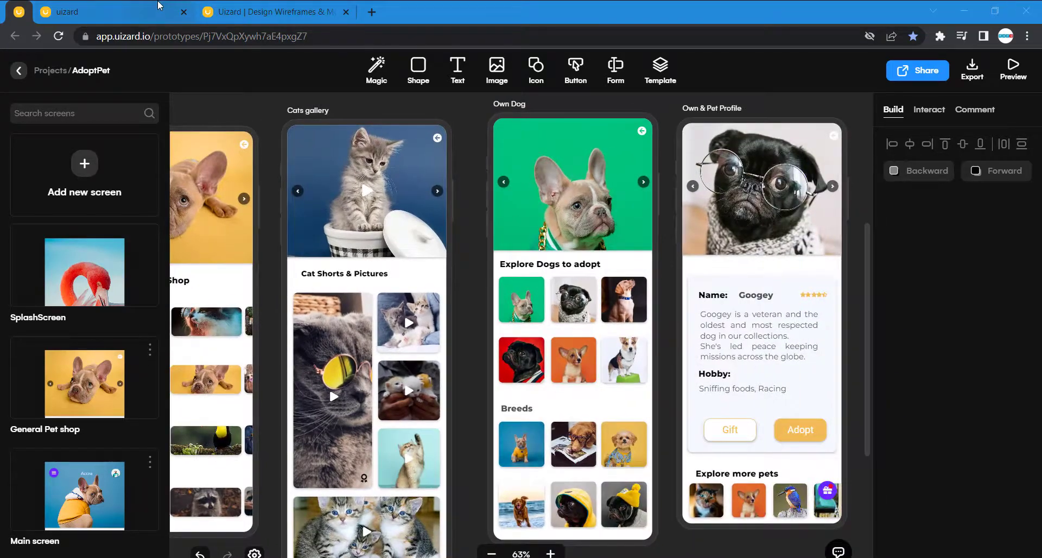
left_click(157, 7)
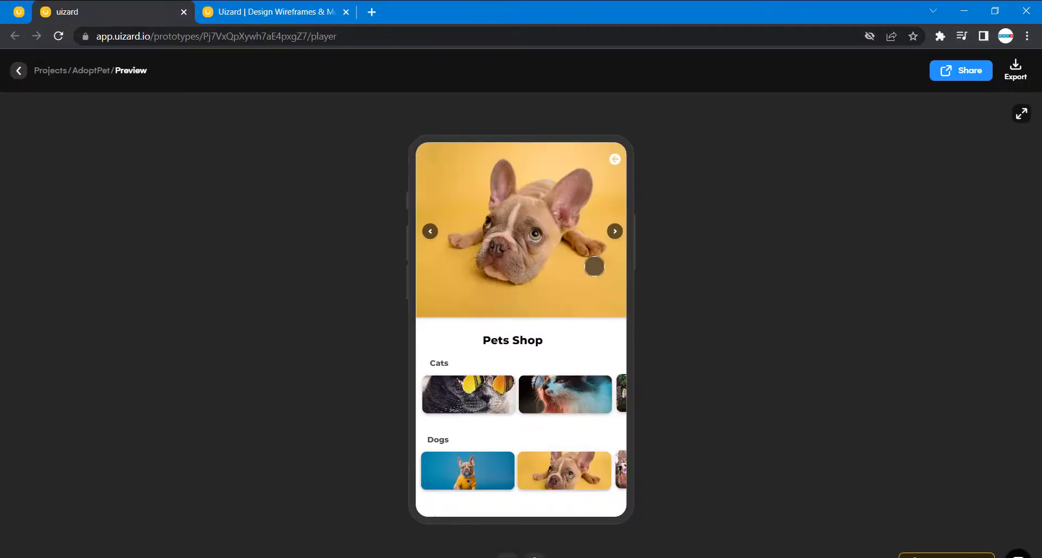
left_click(475, 468)
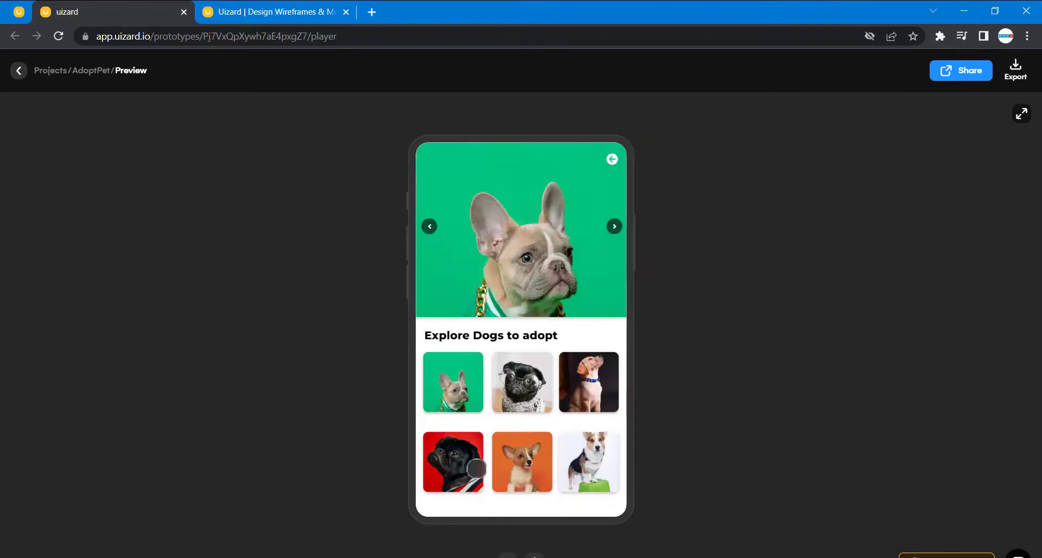
scroll(513, 424, "down", 4)
scroll(513, 423, "up", 4)
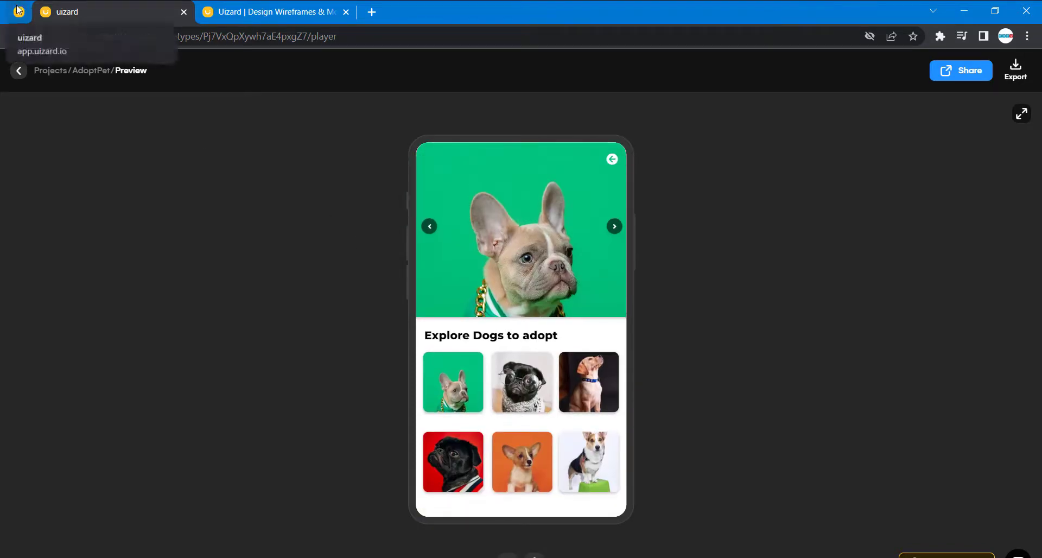
left_click(18, 70)
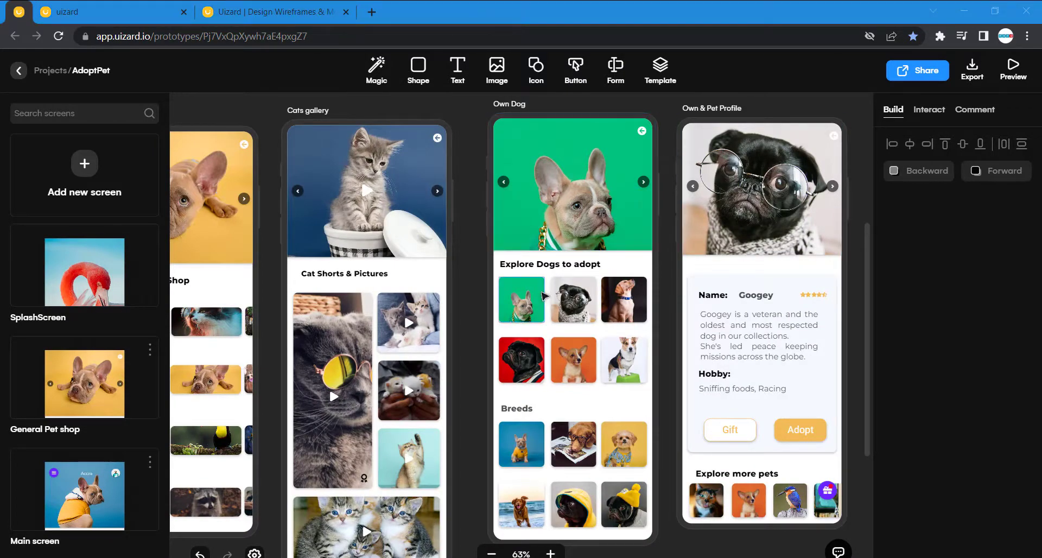
- Delete the blank OwnADog screen between the cat gallery and Pet Profile screens
scroll(543, 296, "down", 6)
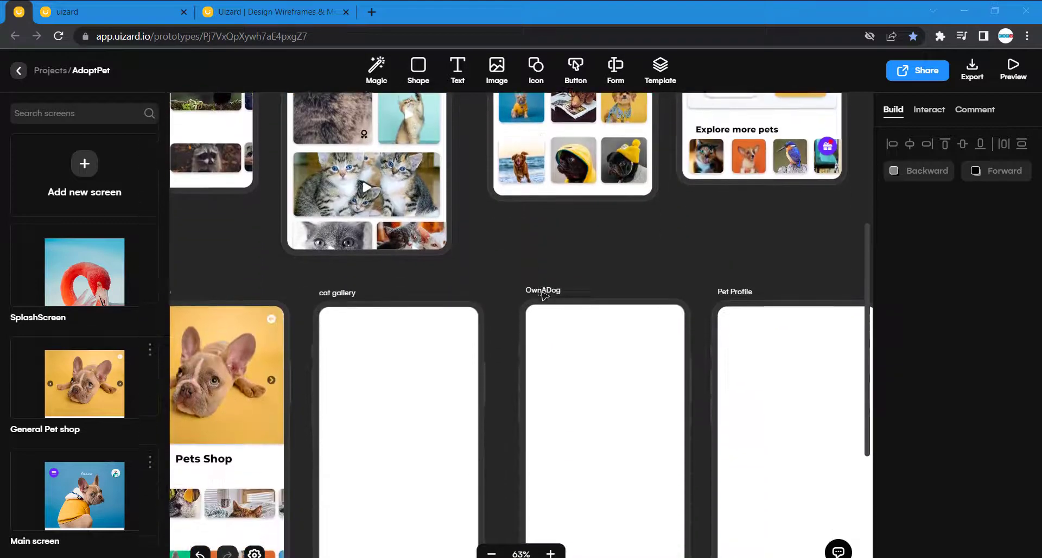
scroll(383, 300, "left", 5)
scroll(383, 300, "down", 3)
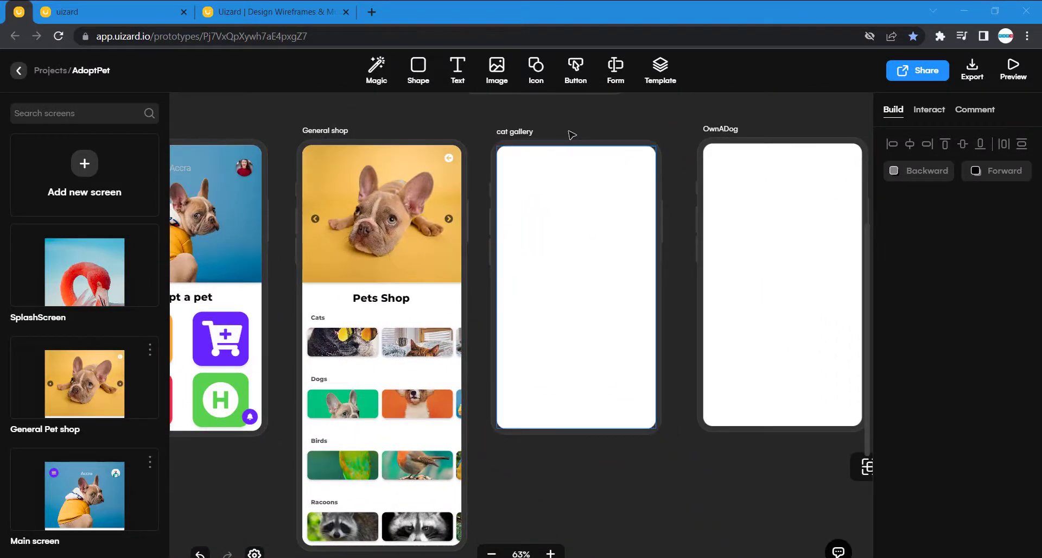
left_click(726, 132)
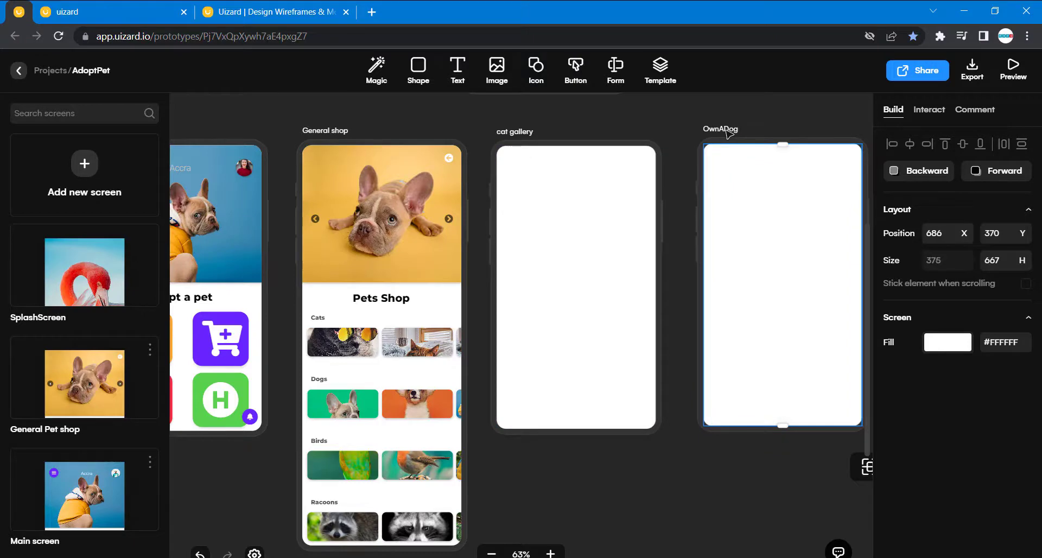
key("Delete")
- Duplicate the General shop screen and place the copy in the gap between the cat gallery and Pet Profile screens
left_click(319, 132)
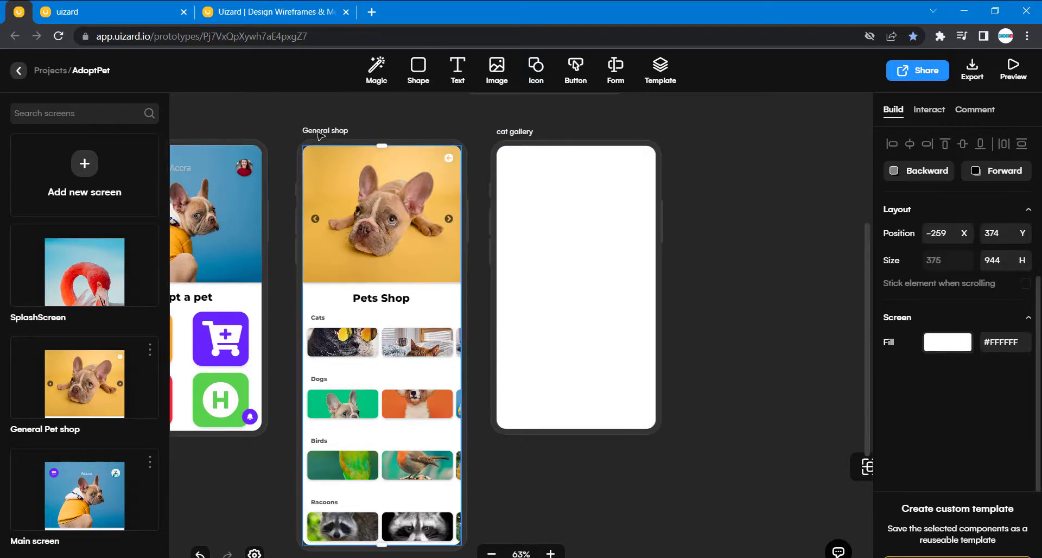
left_click_drag(319, 132, 543, 205)
scroll(488, 202, "right", 2)
scroll(463, 257, "up", 10)
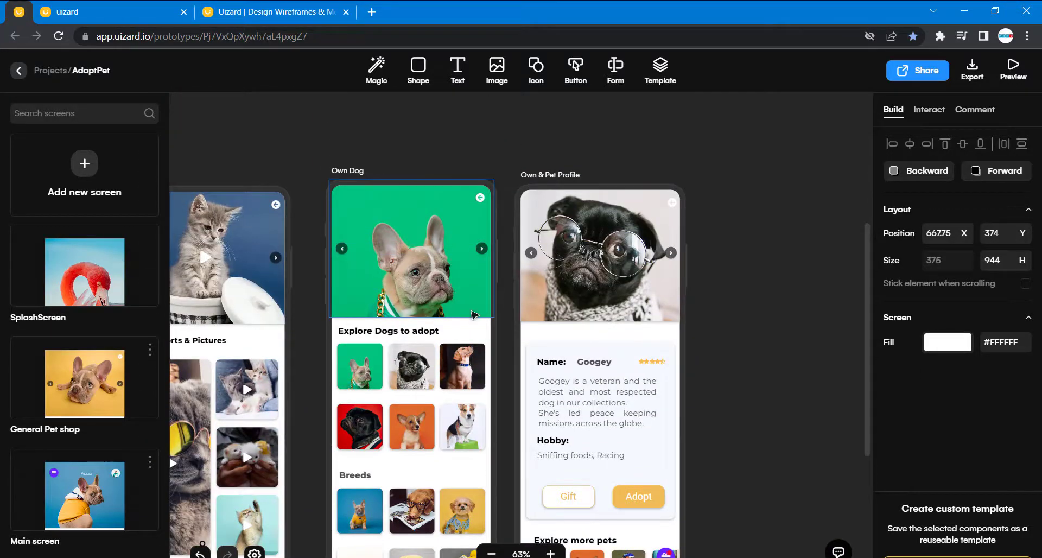
- Open the image library for the copied General shop screen's header photo and search Unsplash for "dog"
scroll(466, 277, "down", 10)
left_click(489, 317)
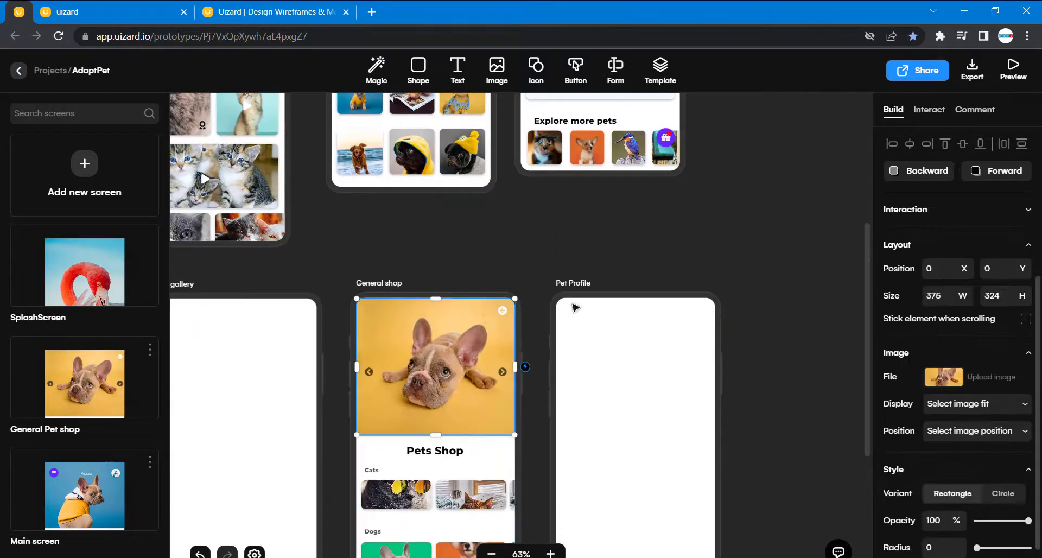
left_click(944, 377)
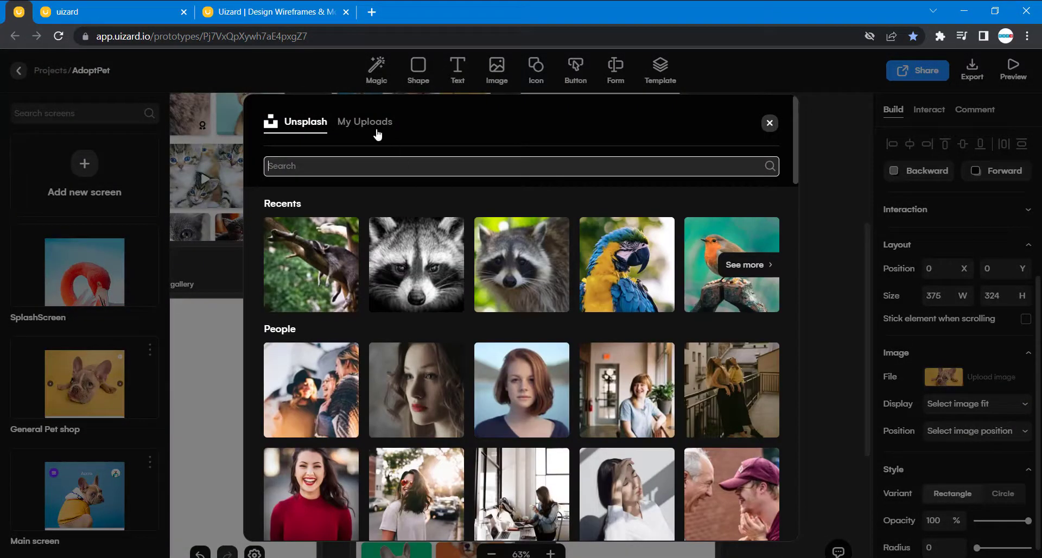
scroll(475, 245, "down", 3)
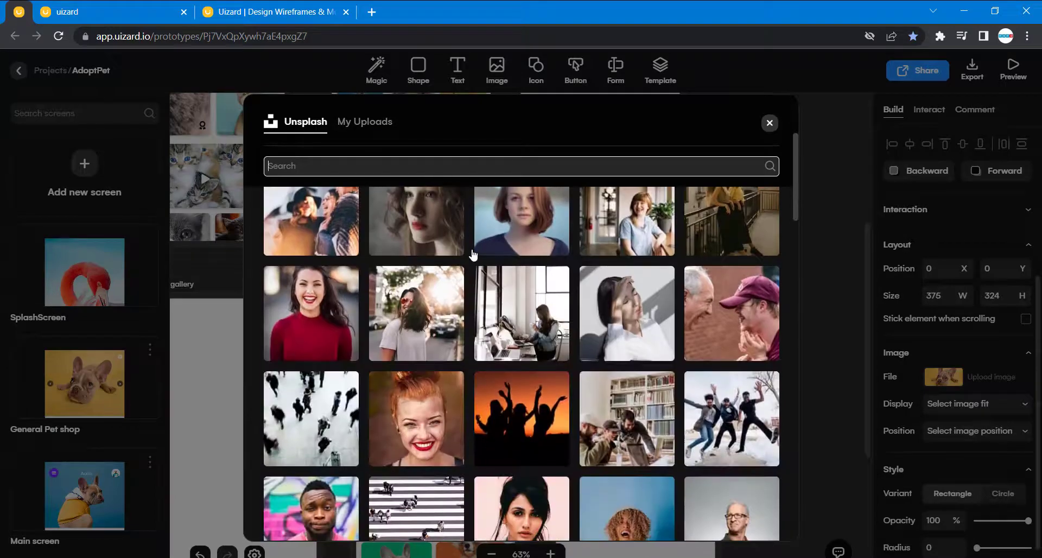
scroll(474, 246, "up", 3)
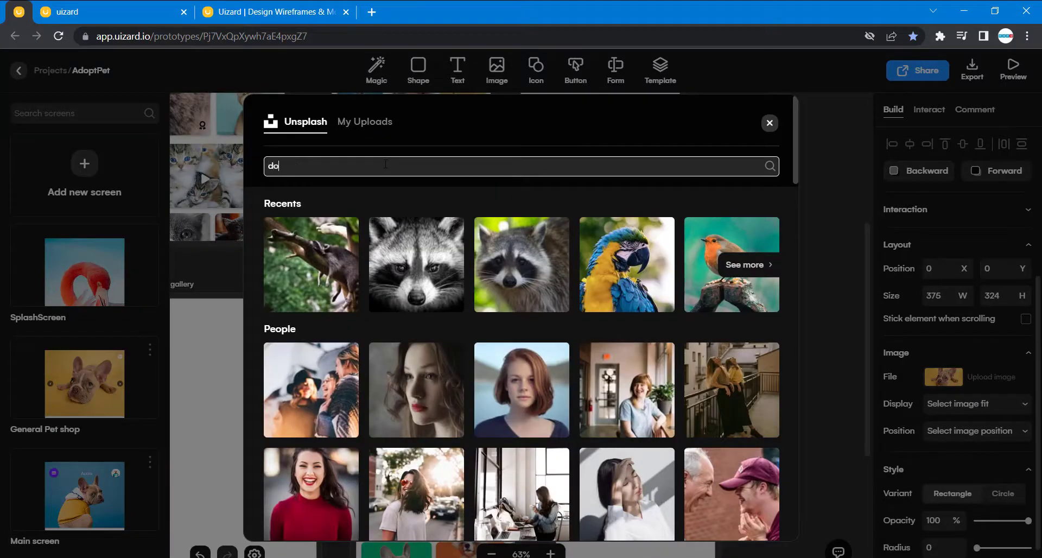
key("Return")
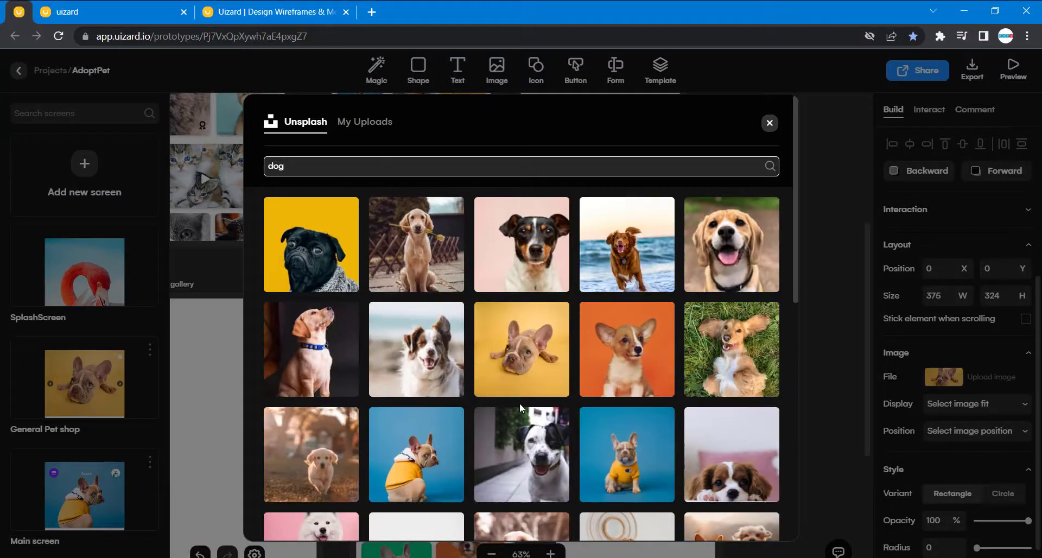
scroll(520, 402, "down", 2)
scroll(519, 404, "down", 8)
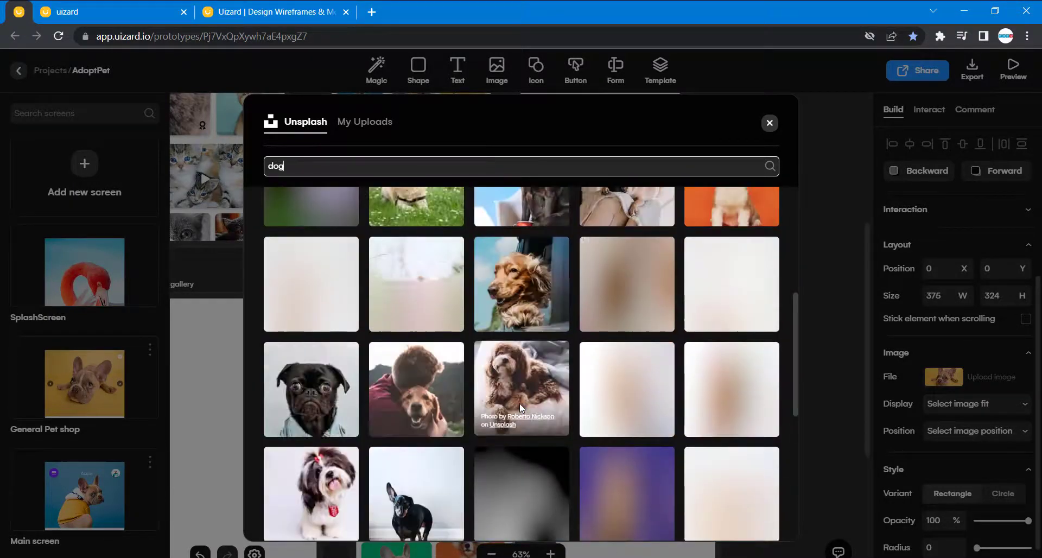
scroll(520, 403, "up", 10)
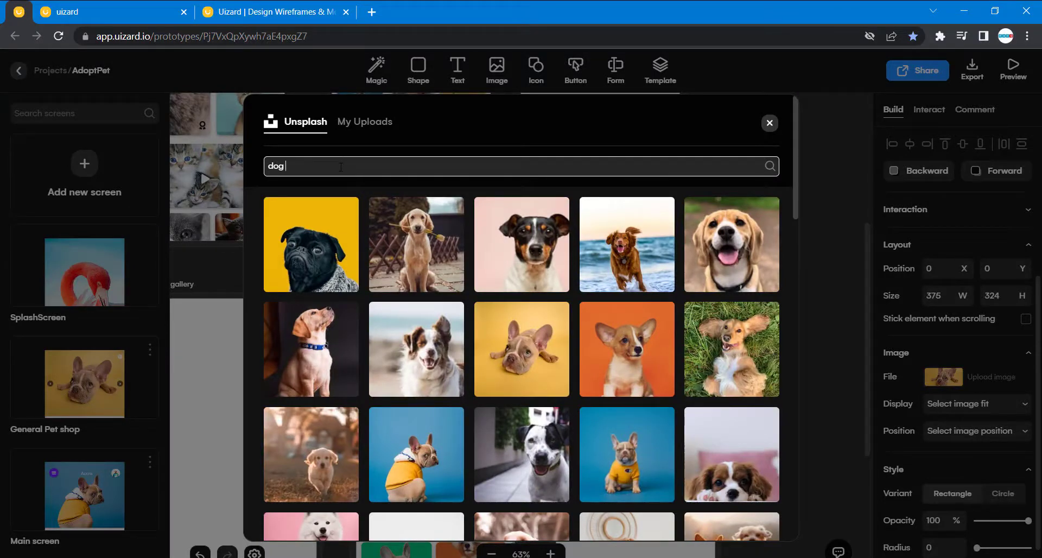
- Search Unsplash for "dog with hood" and browse the photos for a suitable header image
type("th hood")
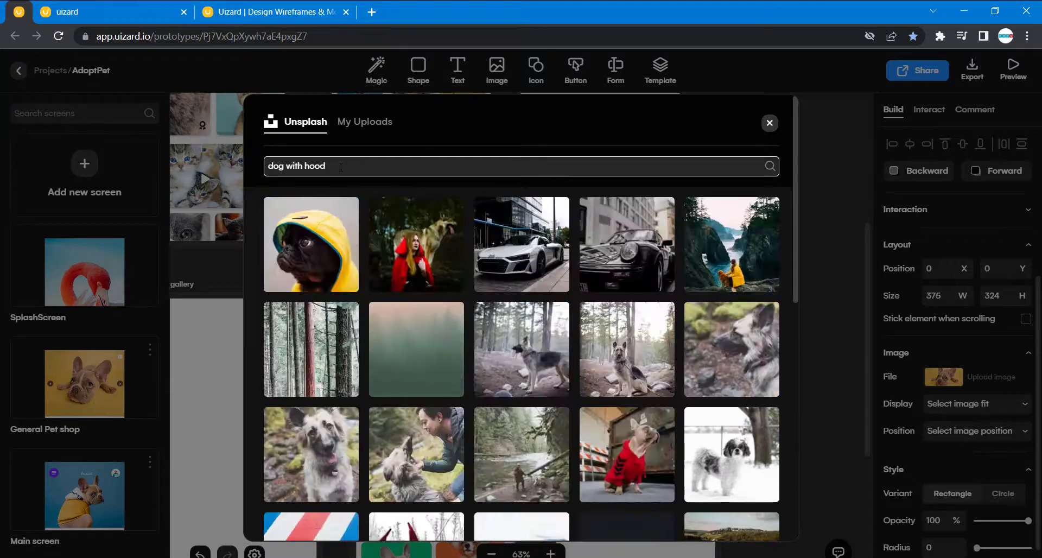
scroll(453, 340, "down", 5)
scroll(453, 340, "down", 5)
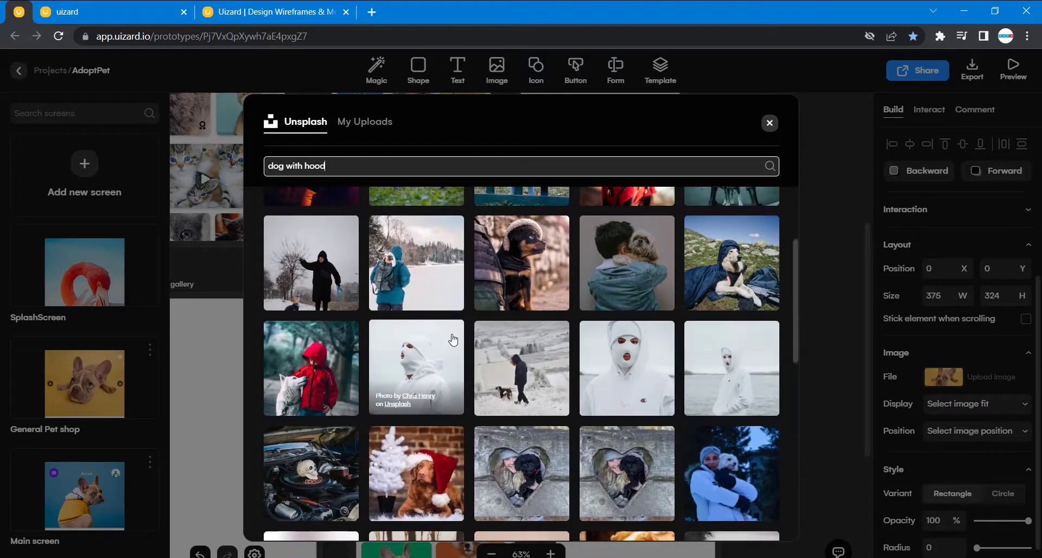
scroll(453, 340, "down", 5)
scroll(453, 340, "down", 5)
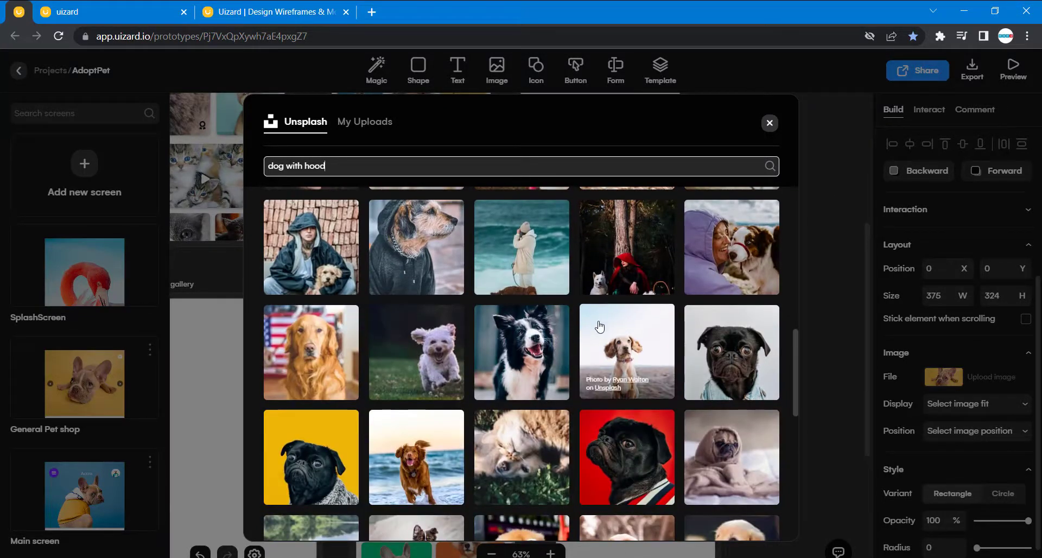
- Search for "dog" again and replace the header photo with the French bulldog on a green background
scroll(602, 326, "down", 4)
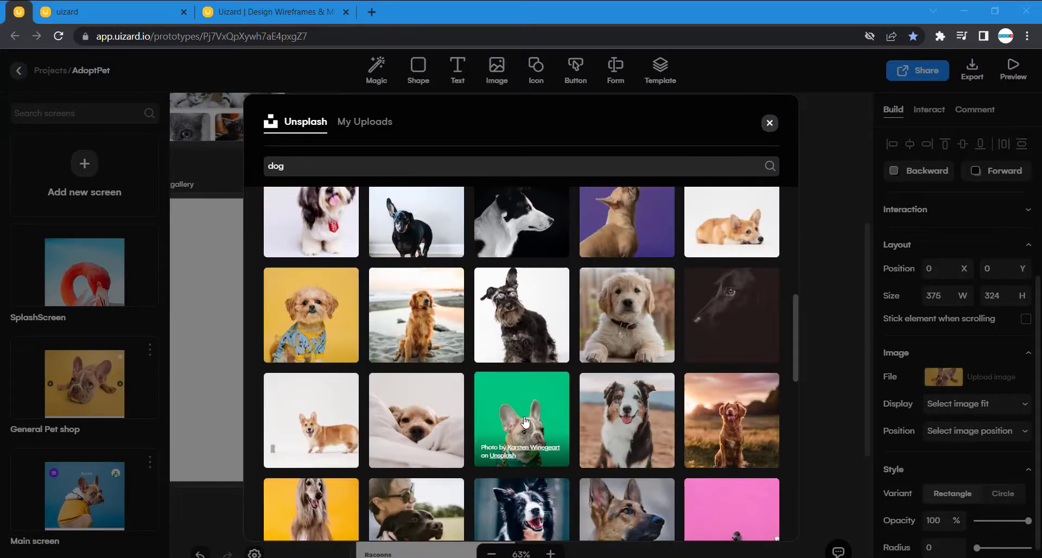
left_click(524, 422)
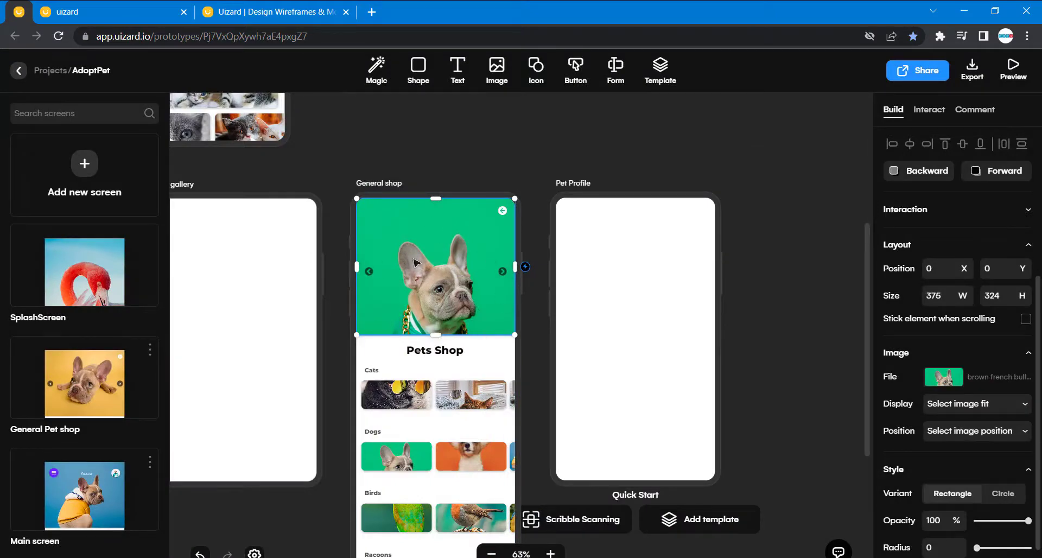
left_click(489, 354)
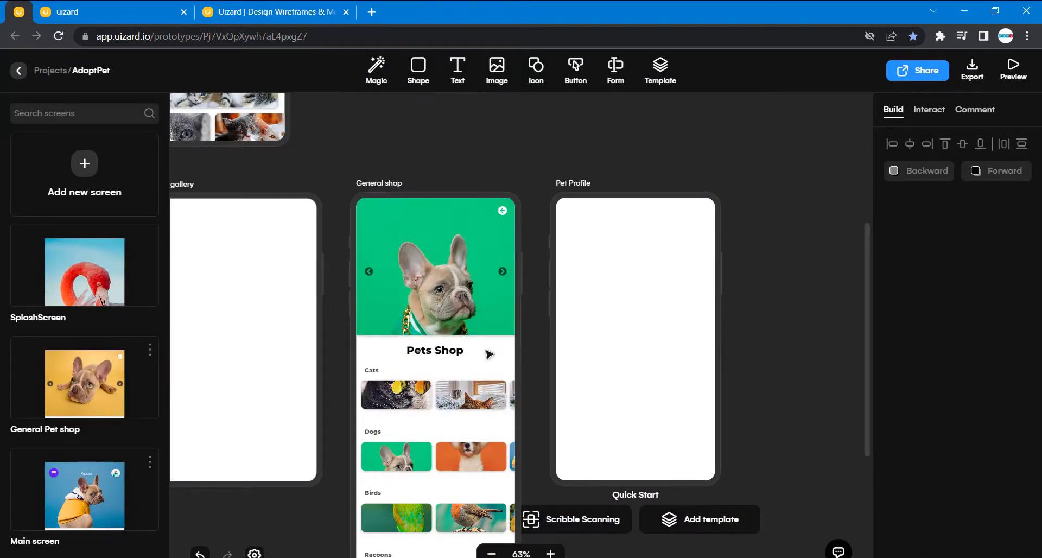
- Try to change the copied screen's "Pets Shop" heading to "Explore Dogs to adopt", following the Own Dog screen
scroll(490, 354, "up", 6)
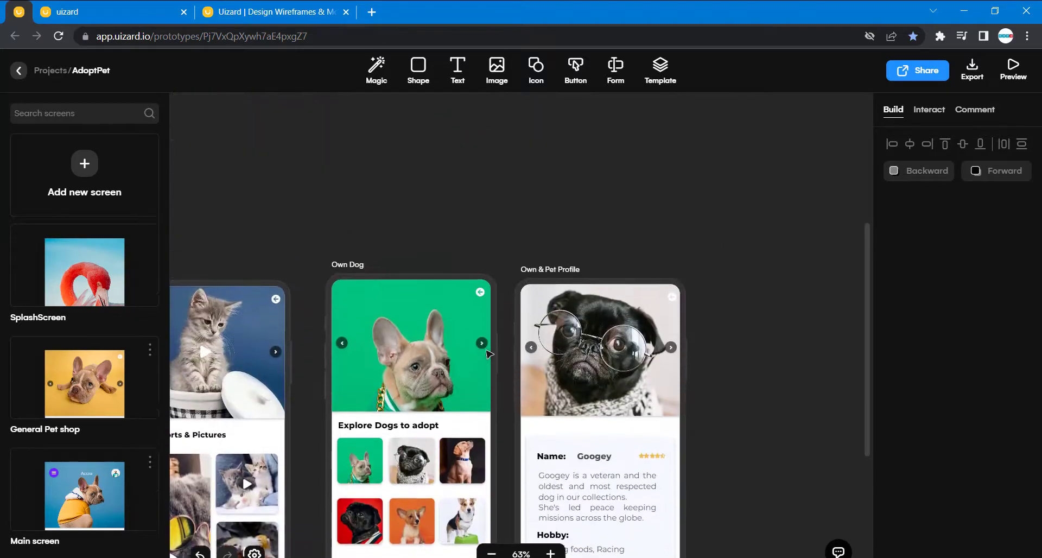
scroll(489, 354, "down", 2)
scroll(489, 354, "up", 2)
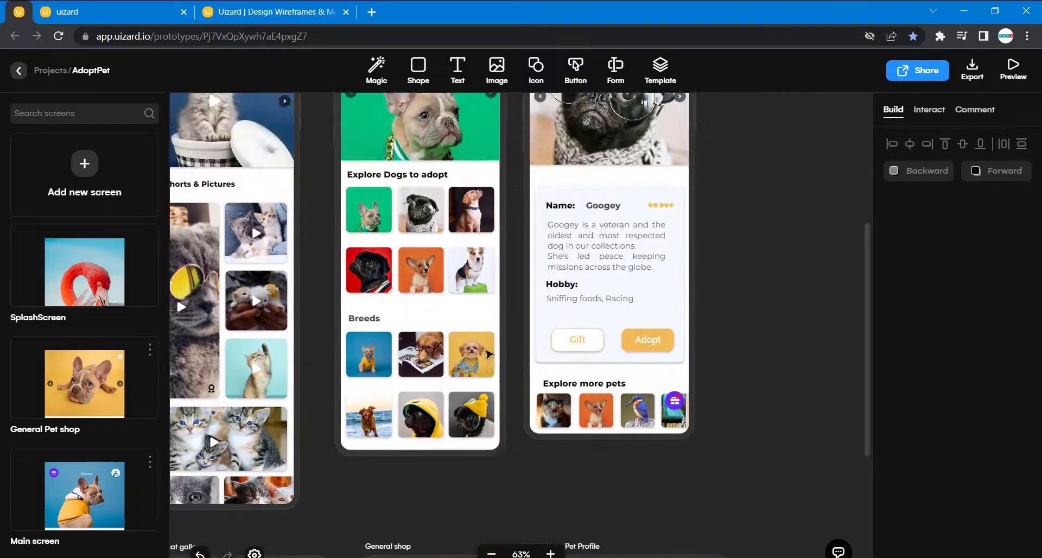
scroll(489, 354, "down", 8)
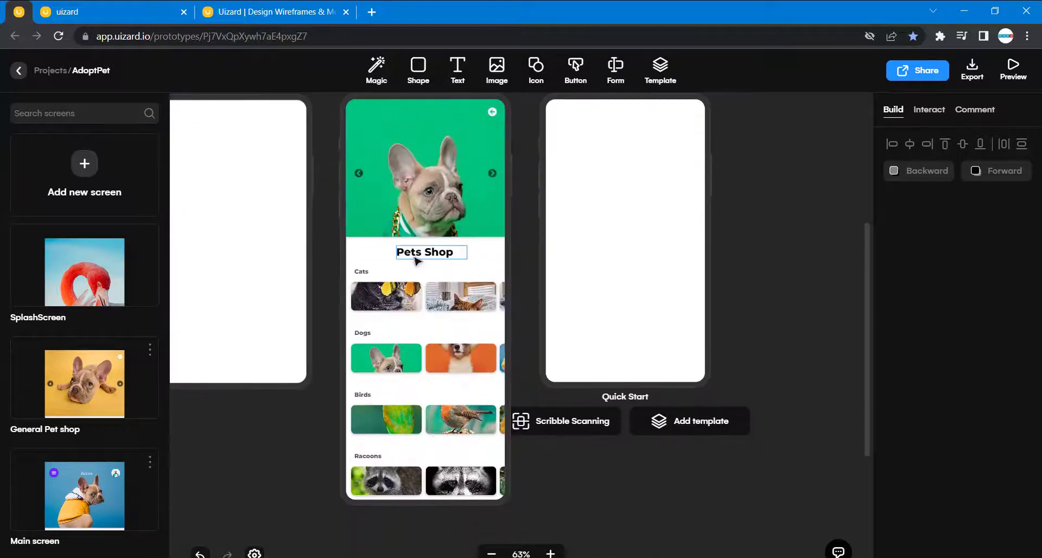
left_click(418, 260)
double_click(418, 259)
left_click(416, 255)
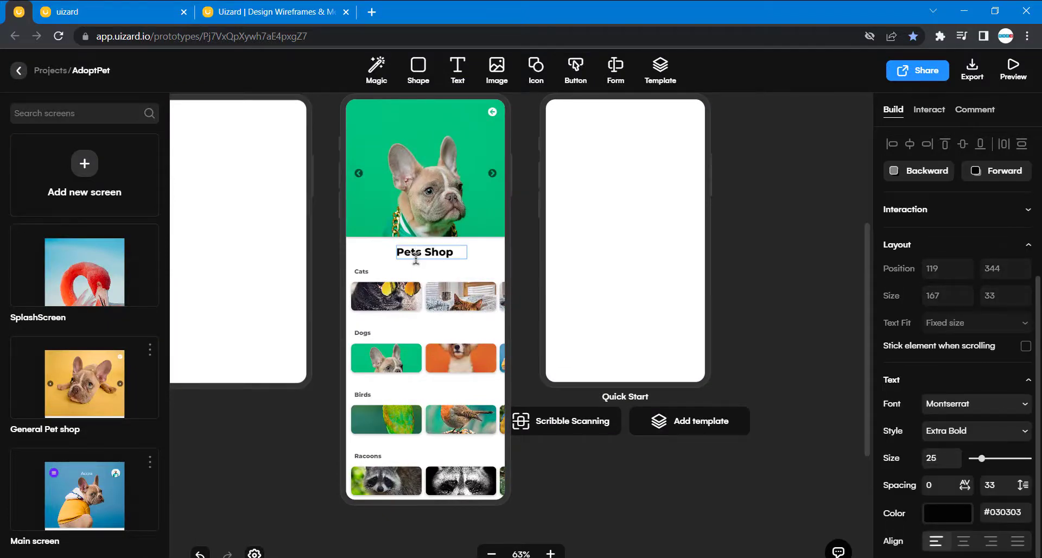
type("Exp")
key("BackSpace")
key("BackSpace")
key("BackSpace")
key("BackSpace")
key("BackSpace")
key("BackSpace")
type("s to adopt")
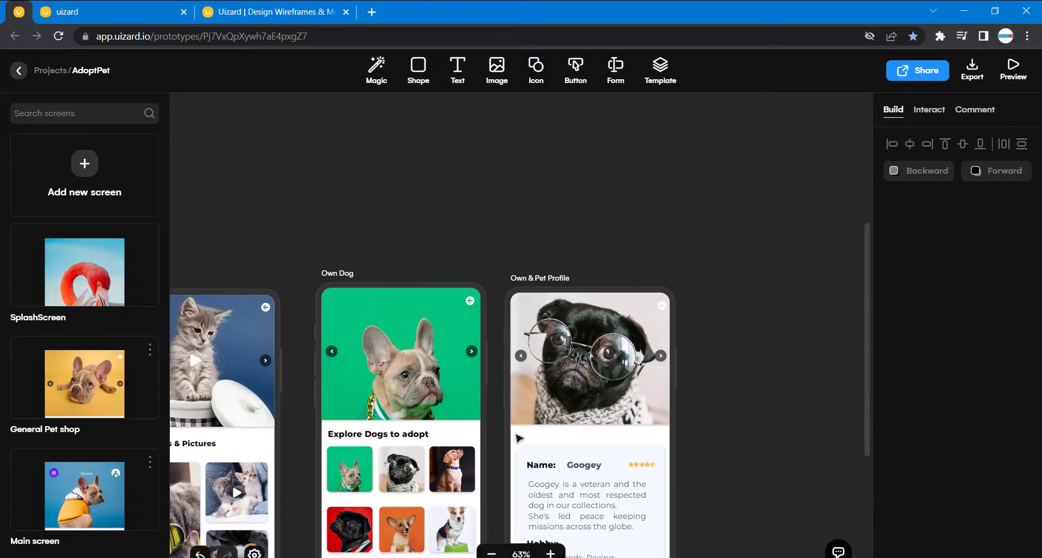
- Replace the copied General shop screen's "Pets Shop" heading with "Explore dogs to adopt", using the Own Dog heading as reference
left_click(418, 437)
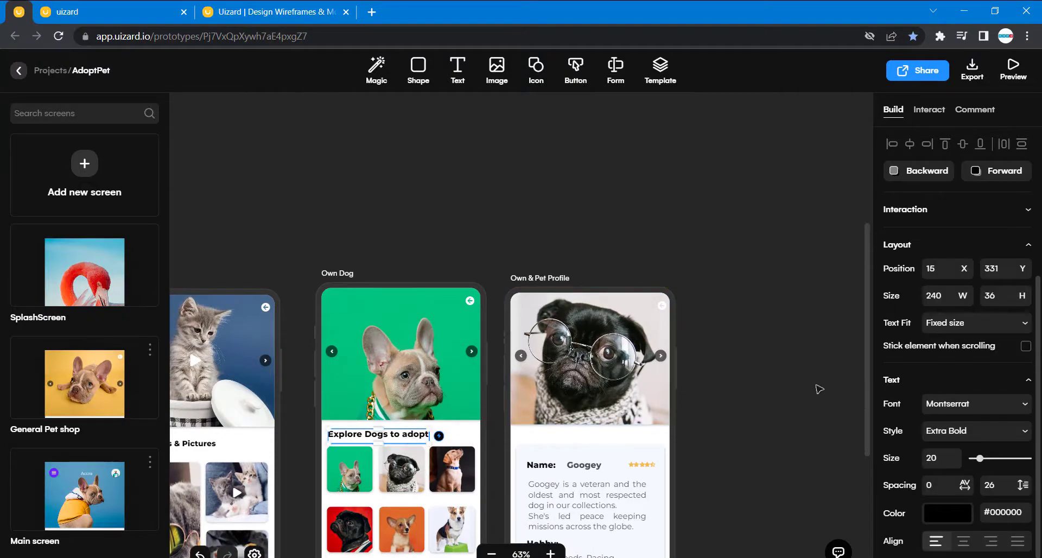
scroll(819, 390, "down", 4)
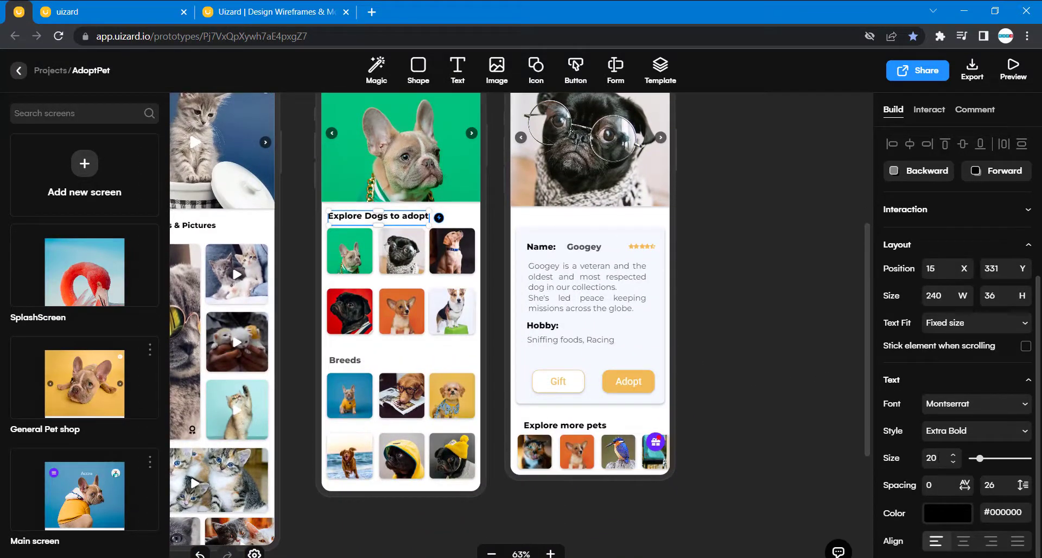
scroll(800, 452, "down", 6)
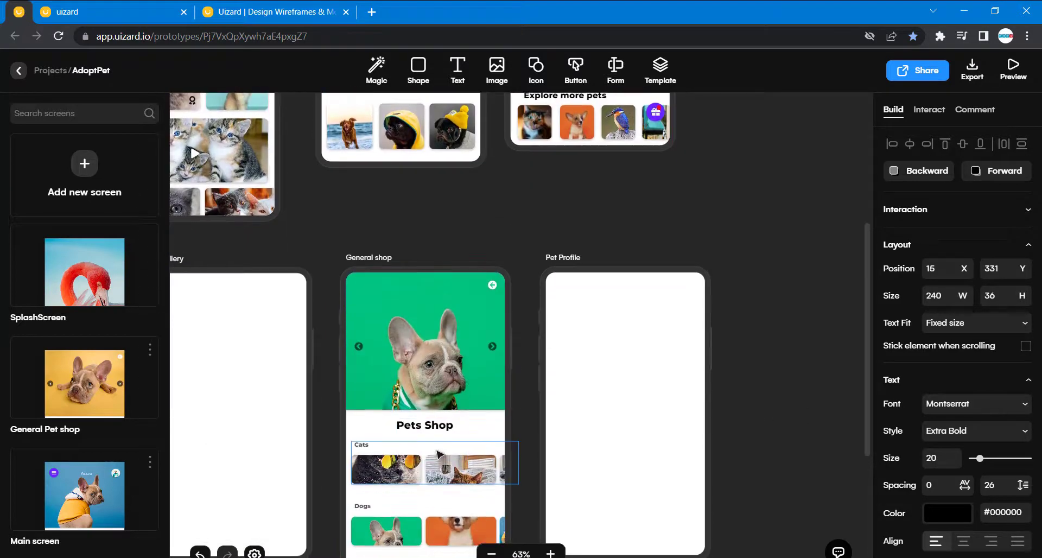
scroll(424, 445, "down", 3)
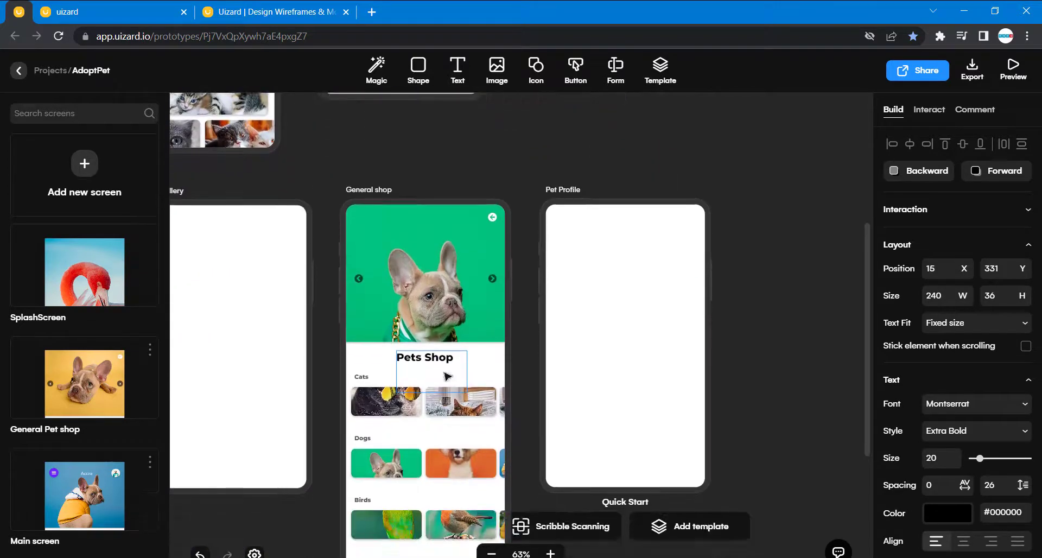
left_click(437, 368)
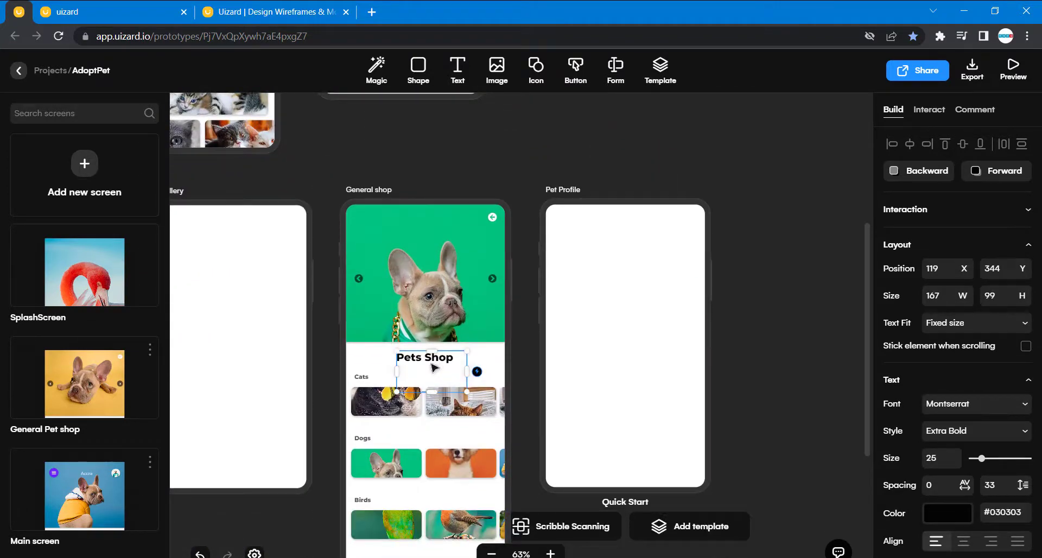
scroll(449, 368, "right", 4)
scroll(449, 368, "left", 9)
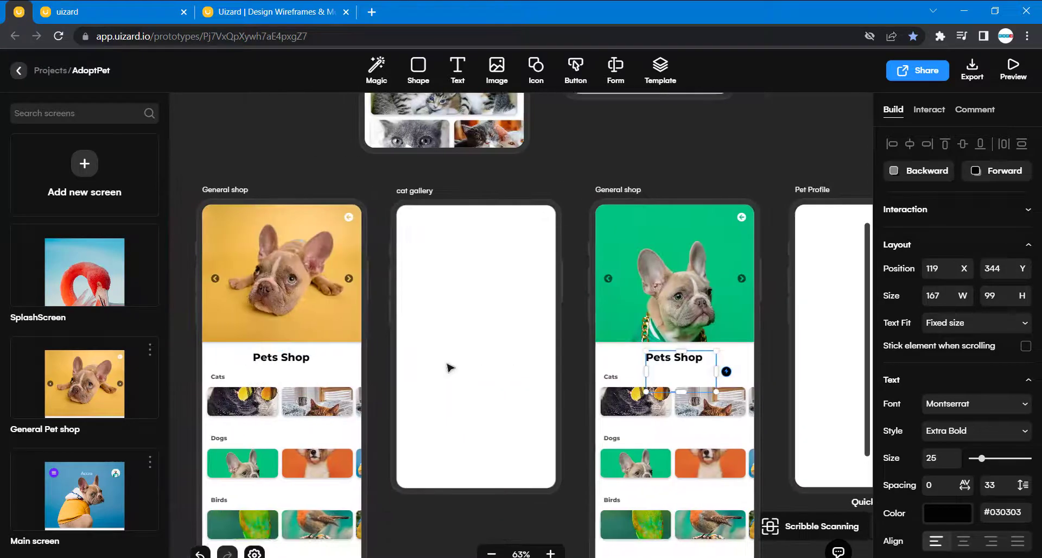
scroll(449, 368, "right", 5)
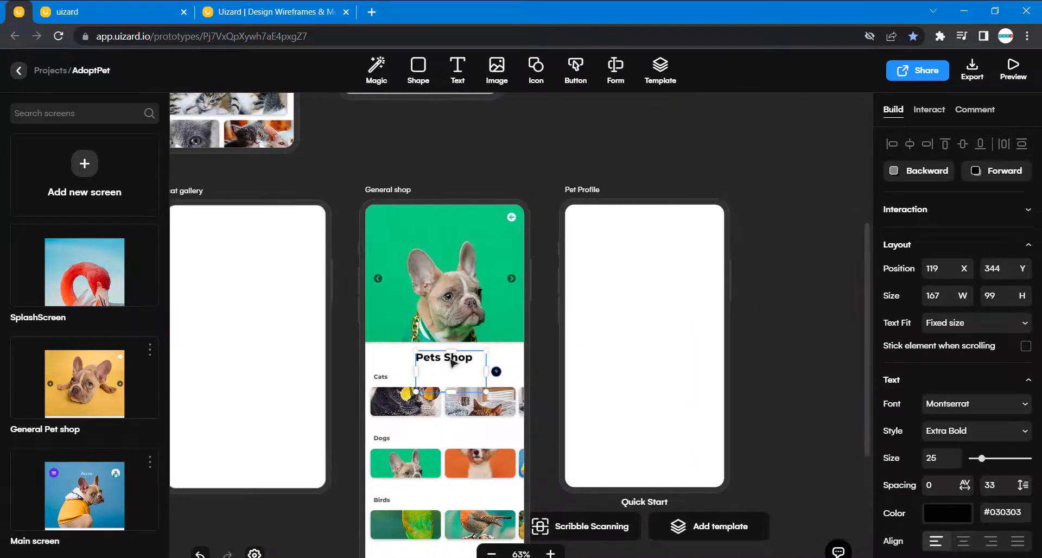
double_click(459, 373)
type("Explore")
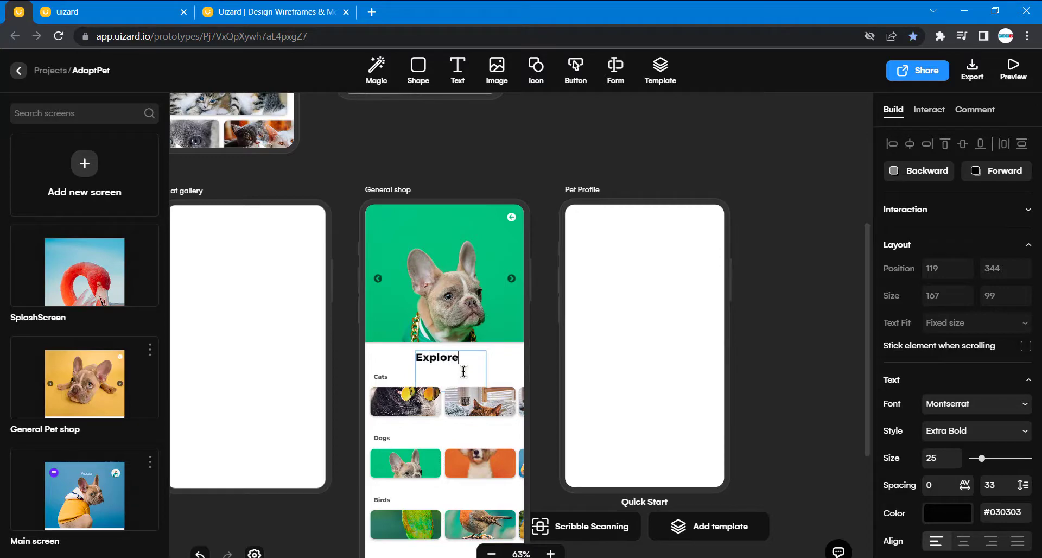
type(" dogs to adopt")
- Set the font size of the "Explore dogs to adopt" heading to 20
left_click(944, 458)
key("BackSpace")
type("0")
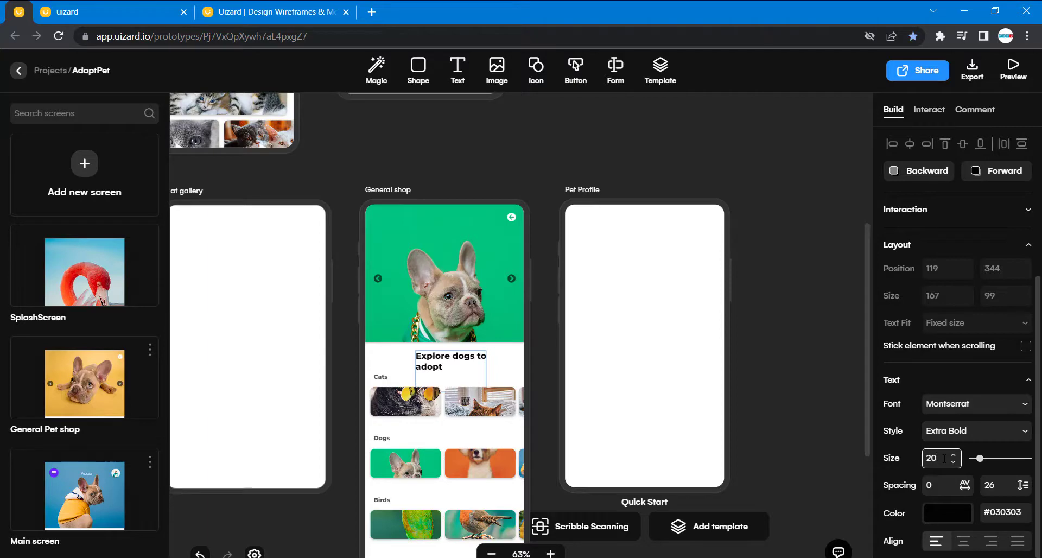
- Resize the heading's text box to about 250 by 34 so it fits one line, and move it to about X 20
left_click(437, 362)
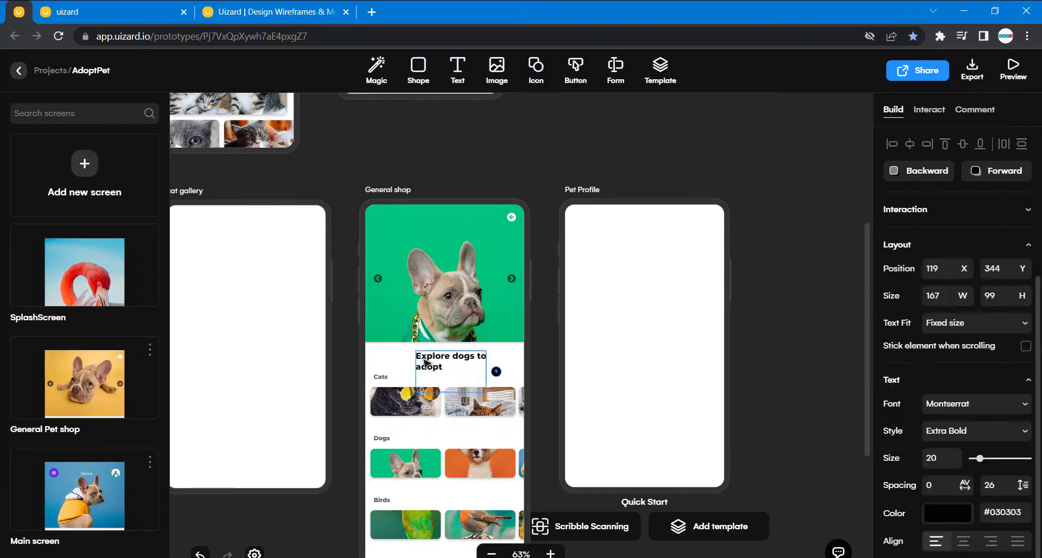
left_click_drag(486, 371, 522, 370)
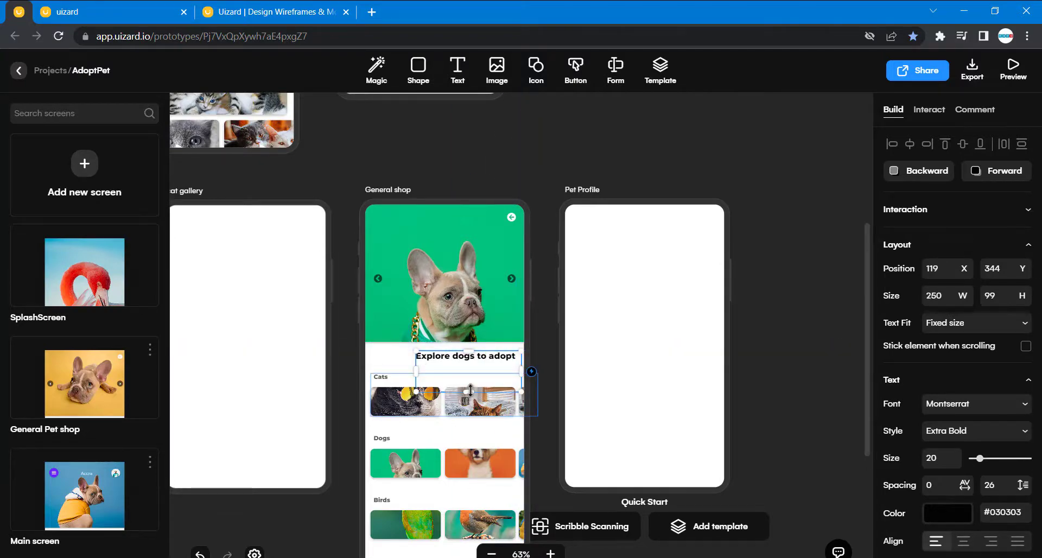
left_click_drag(470, 389, 450, 360)
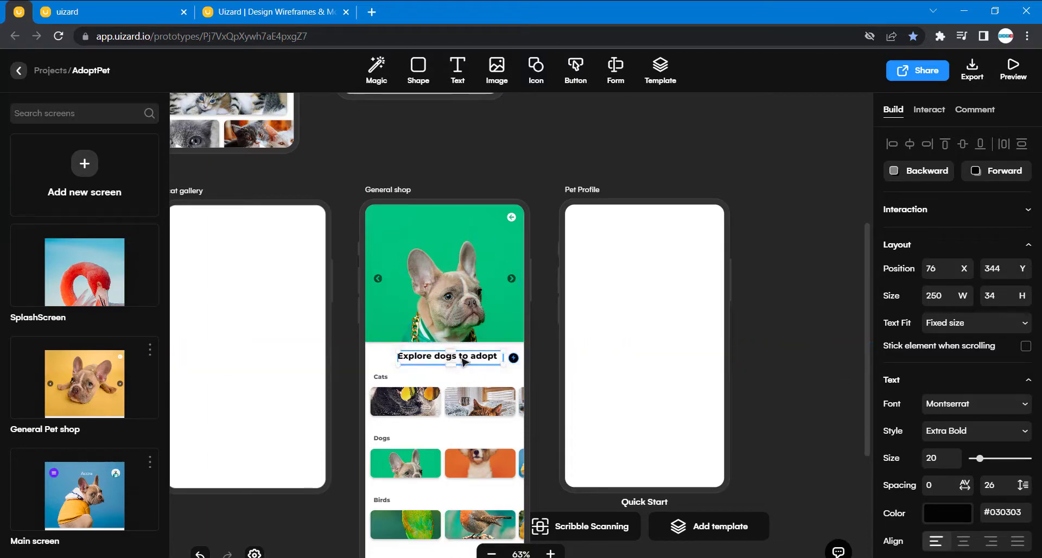
left_click(807, 345)
scroll(807, 345, "up", 6)
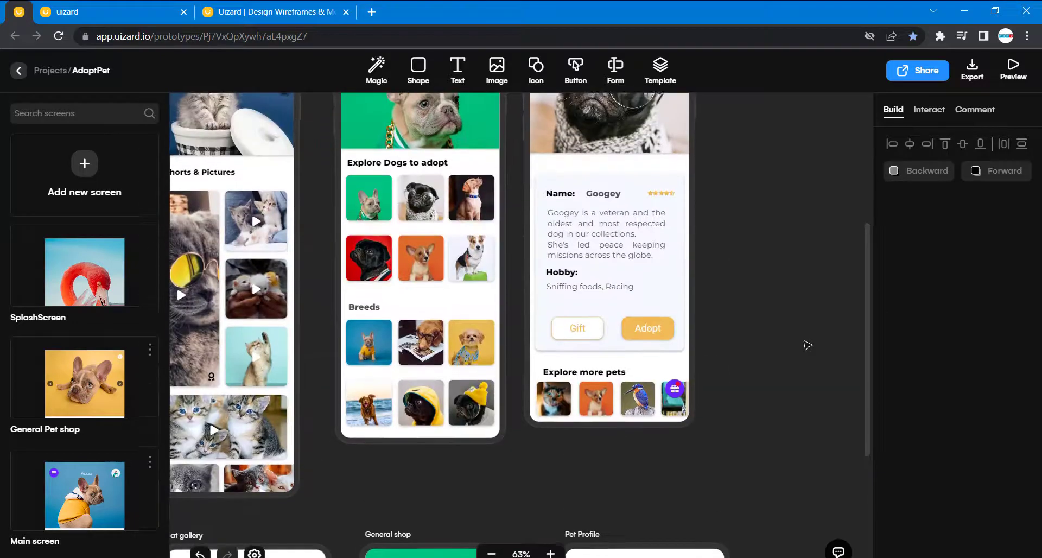
scroll(806, 344, "down", 7)
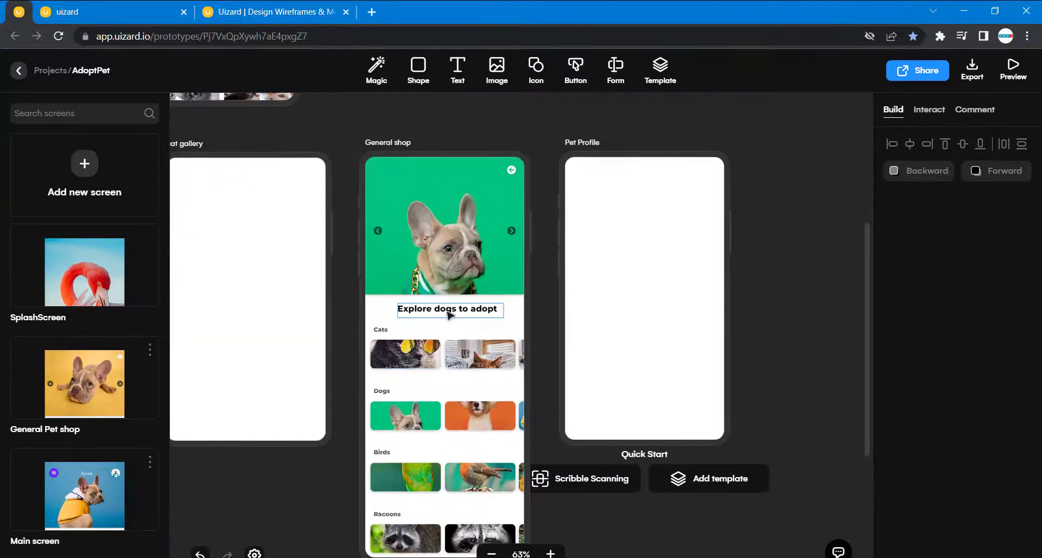
left_click_drag(452, 314, 426, 314)
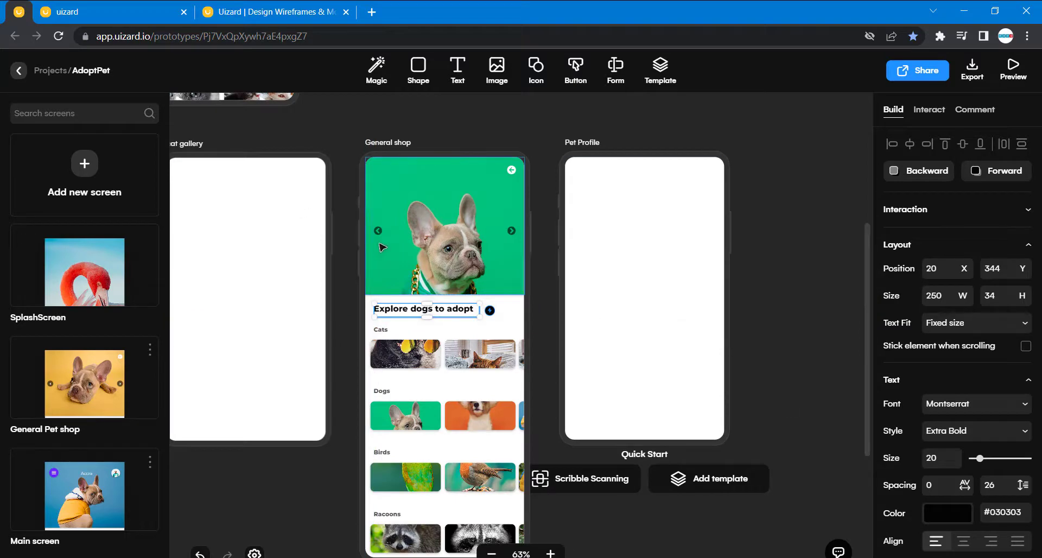
- Delete the Dogs, Birds and Racoons sections from the copied General shop screen, keeping only the Cats section
left_click(773, 302)
scroll(774, 303, "up", 10)
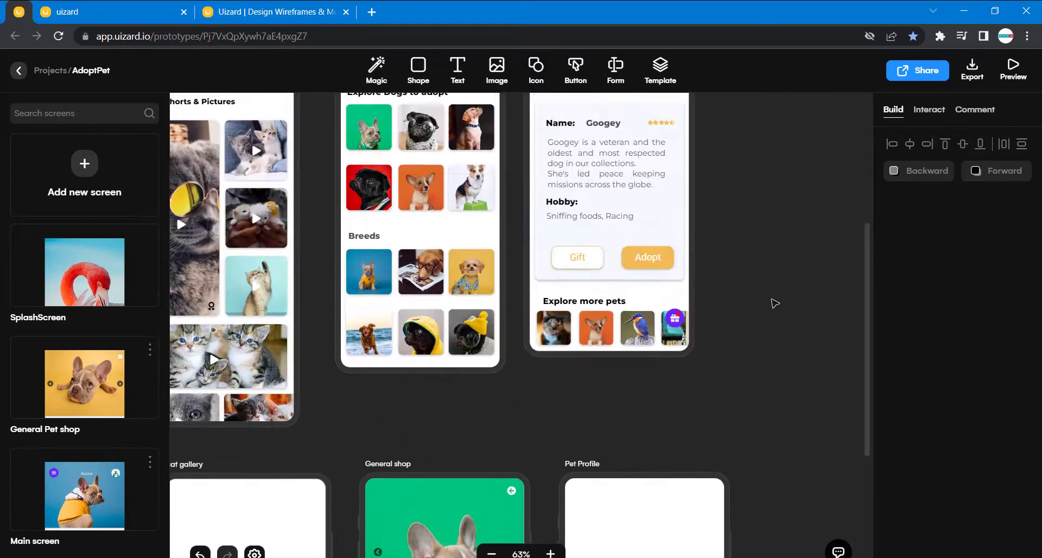
scroll(773, 303, "down", 5)
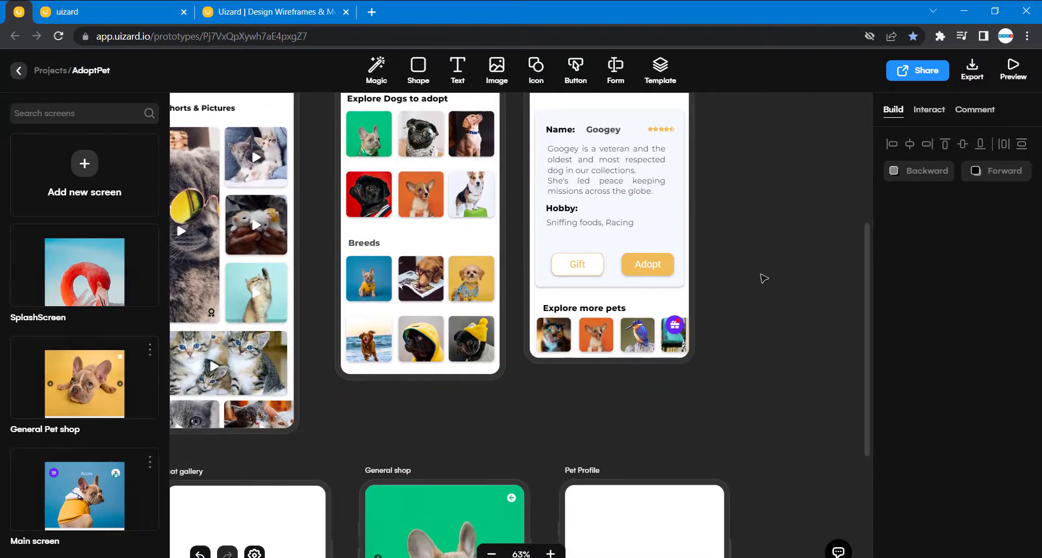
scroll(764, 278, "down", 10)
scroll(764, 278, "down", 3)
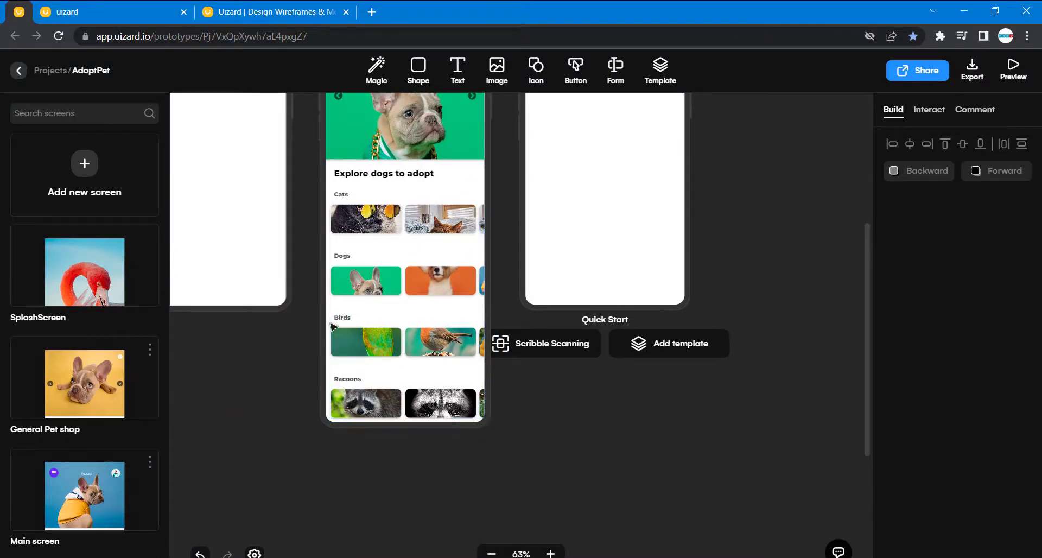
left_click_drag(332, 318, 484, 415)
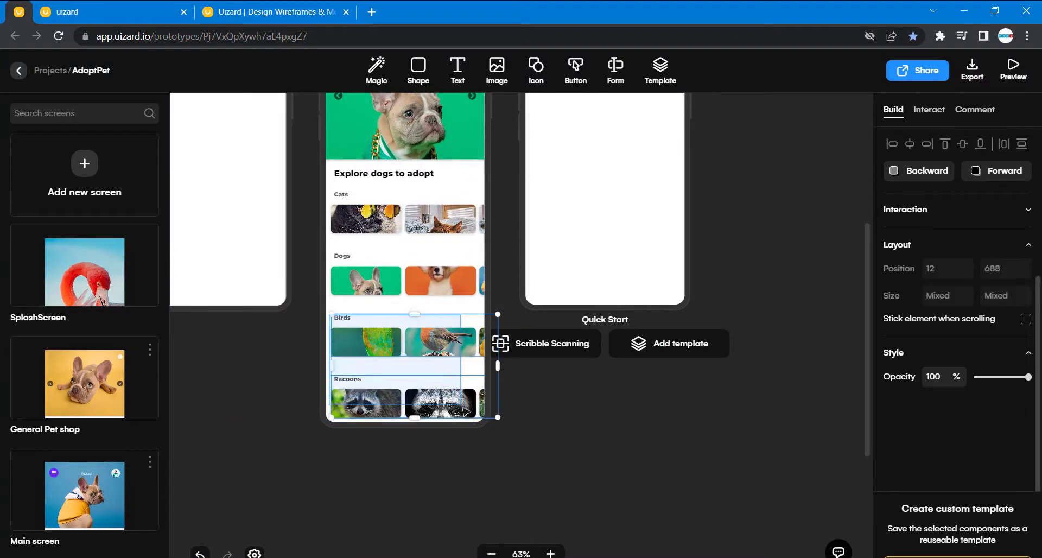
key("Delete")
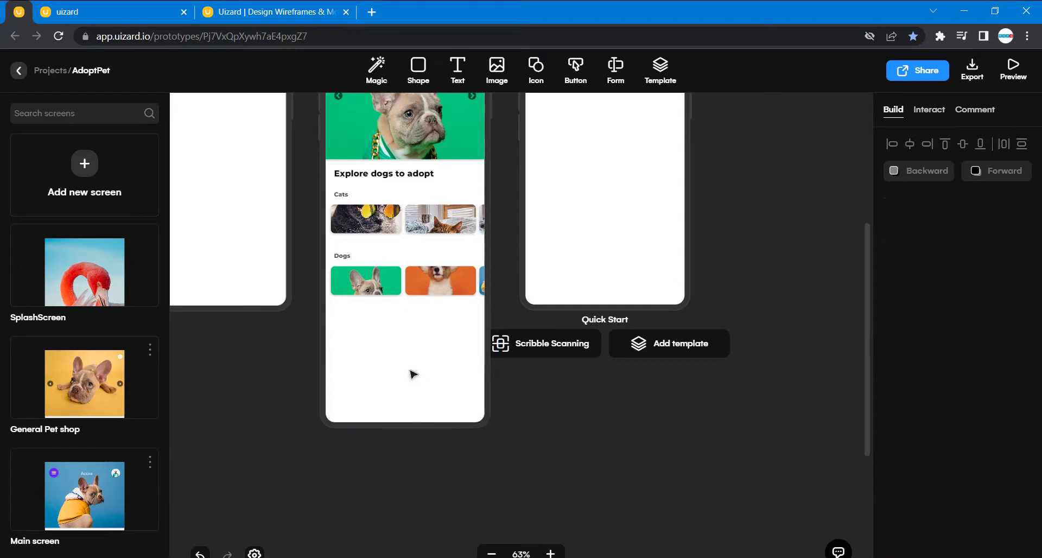
left_click_drag(335, 251, 492, 308)
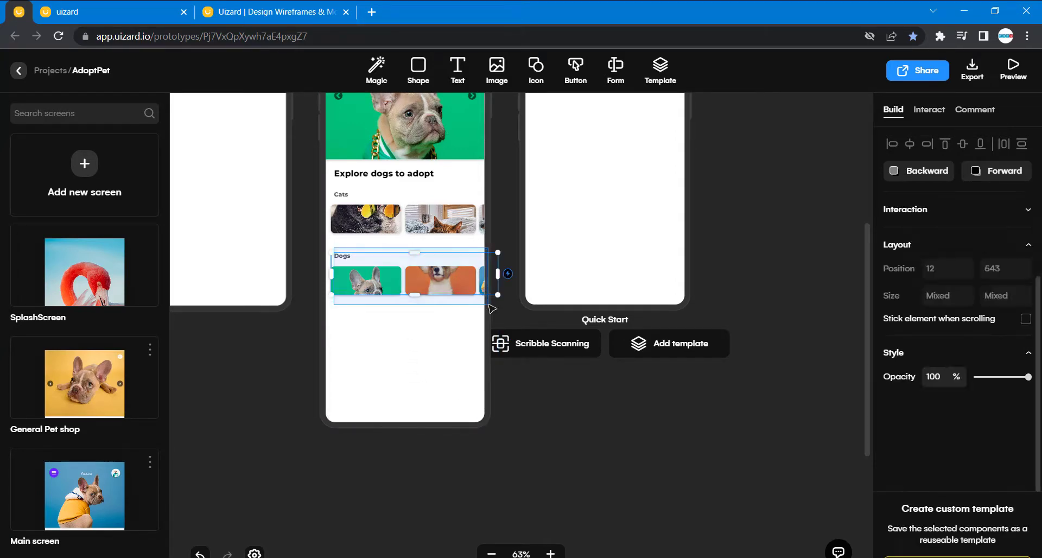
key("Delete")
- Check the size of the first dog thumbnail under the Own Dog screen's "Explore Dogs to adopt" heading
scroll(493, 308, "up", 10)
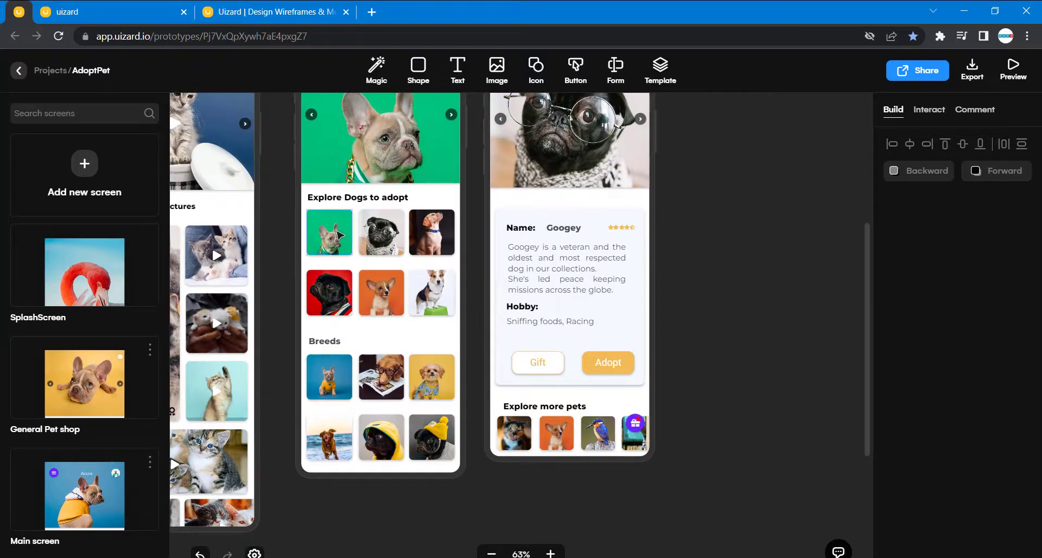
scroll(395, 325, "down", 5)
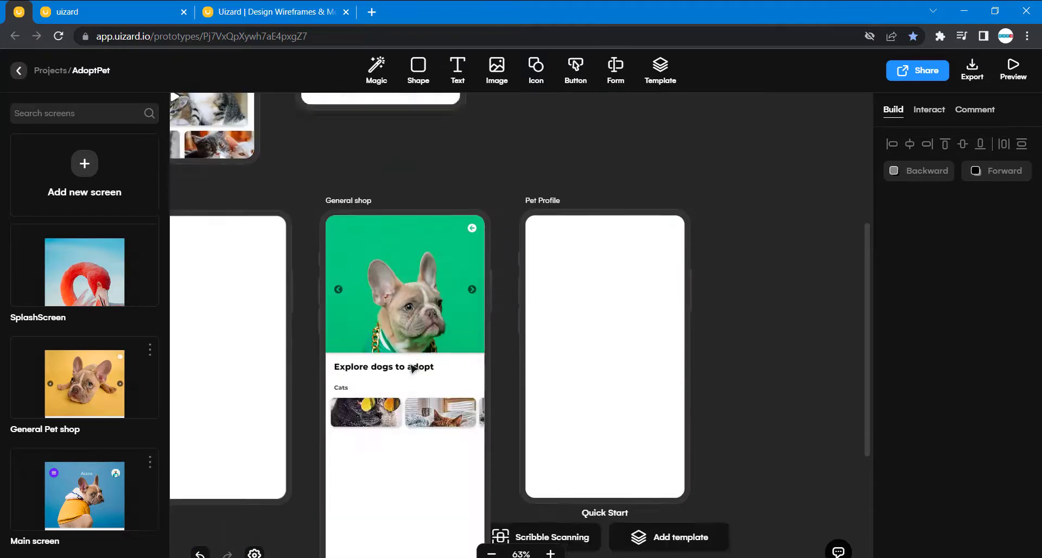
scroll(322, 217, "up", 5)
left_click(321, 216)
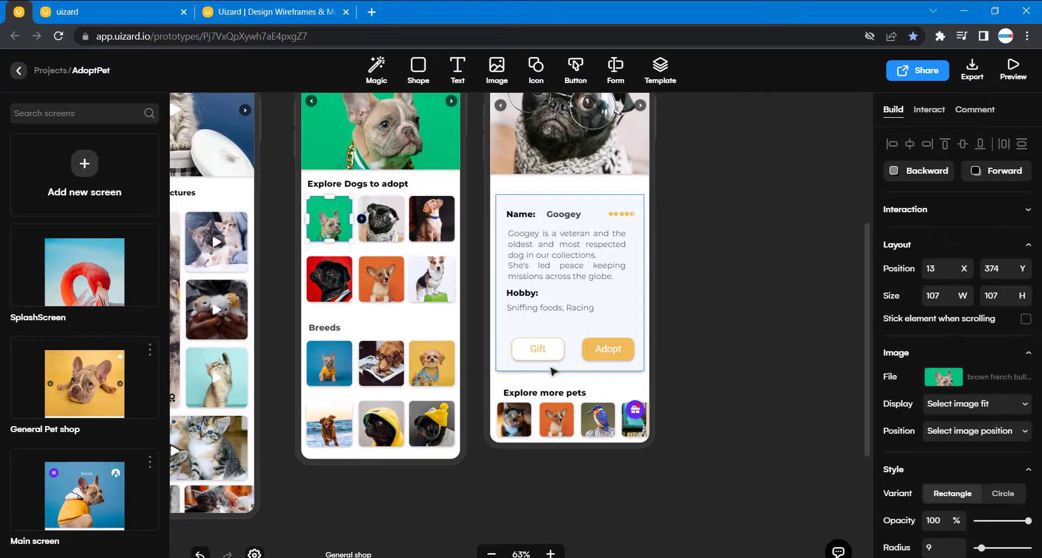
- Delete the second and third cat pictures from the copied screen's Cats row, keeping only the first one
scroll(553, 371, "down", 5)
scroll(554, 372, "down", 5)
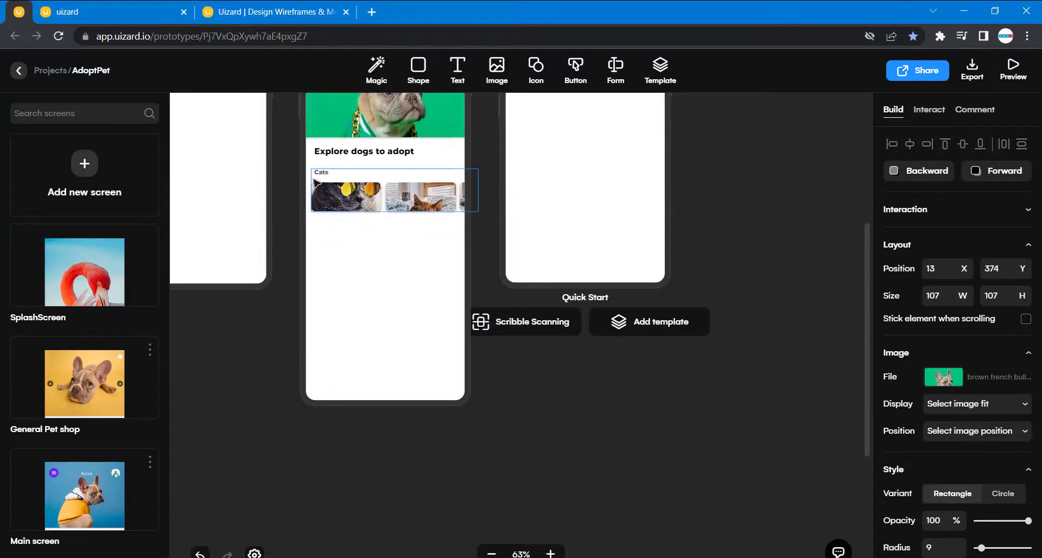
left_click(447, 205)
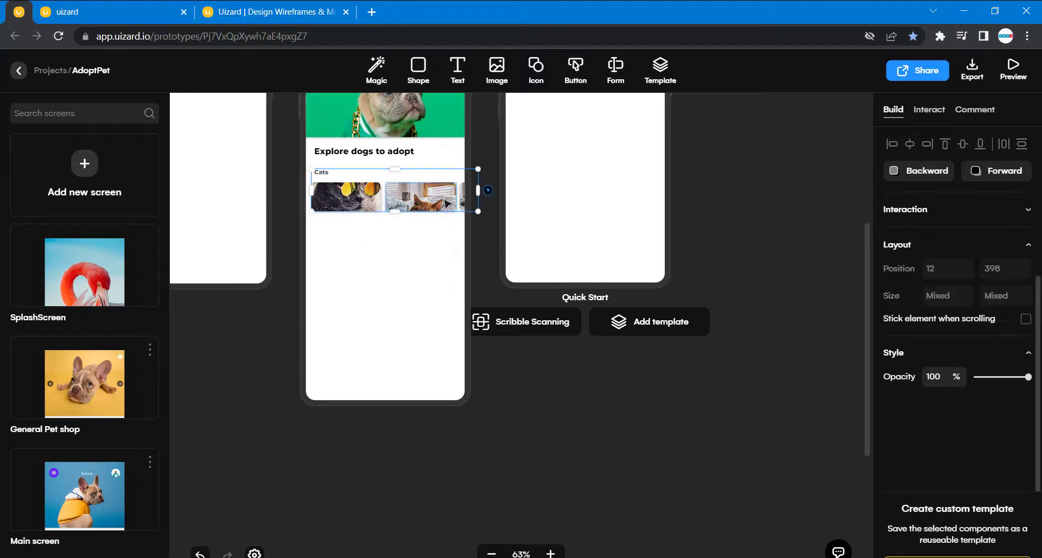
left_click(447, 204)
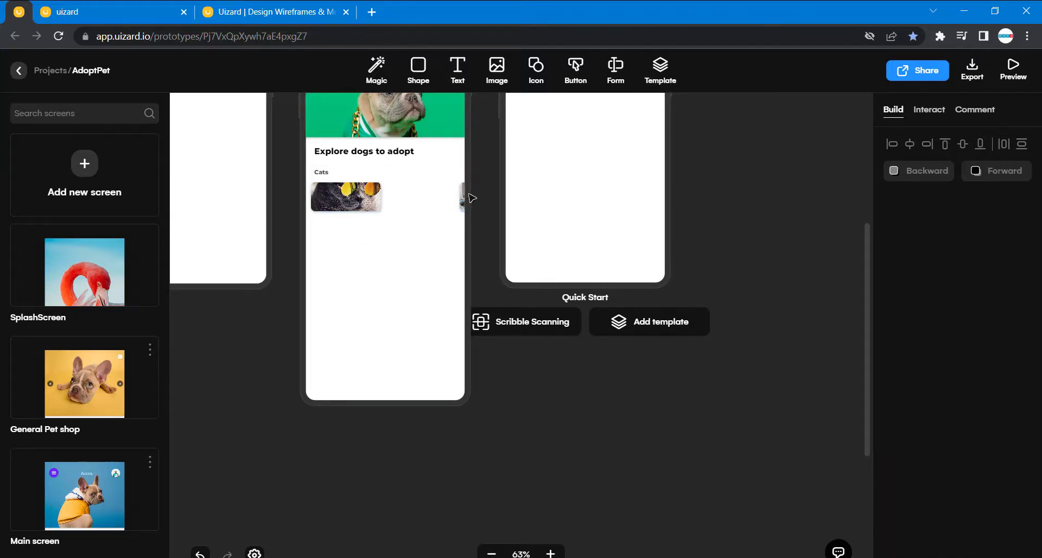
left_click(466, 199)
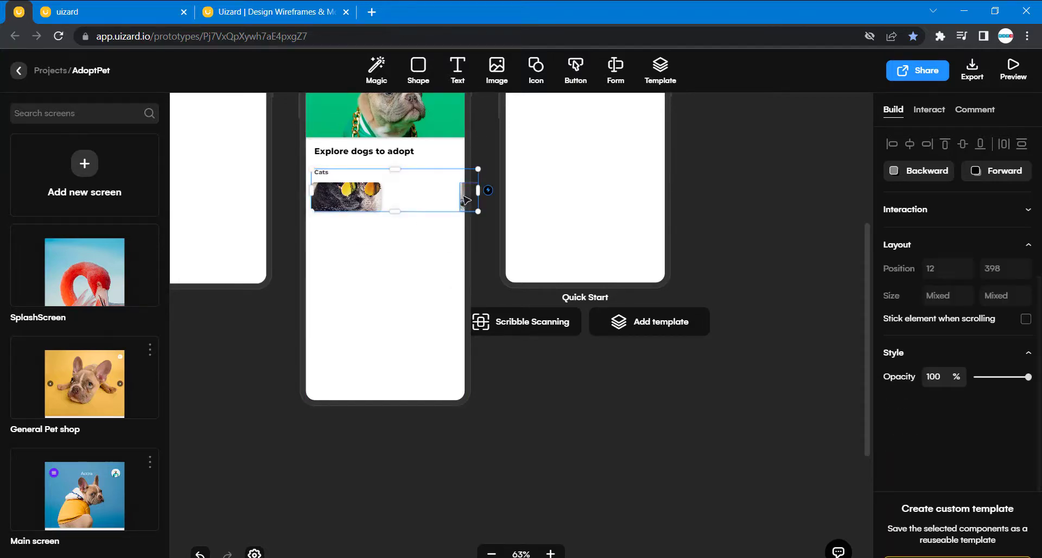
left_click(466, 199)
key("Delete")
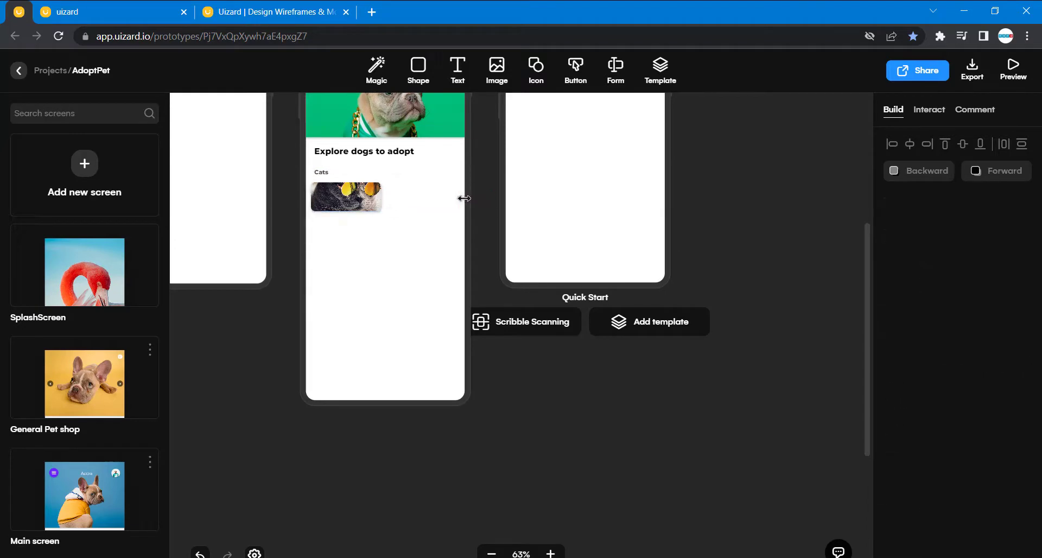
- Ungroup the Cats label and the remaining cat picture
right_click(344, 202)
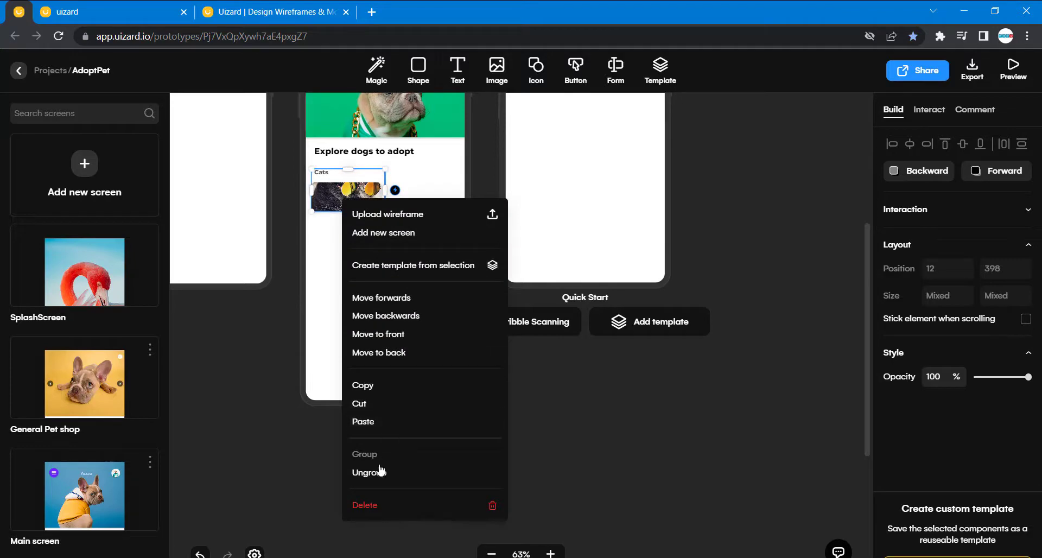
left_click(411, 473)
left_click(411, 298)
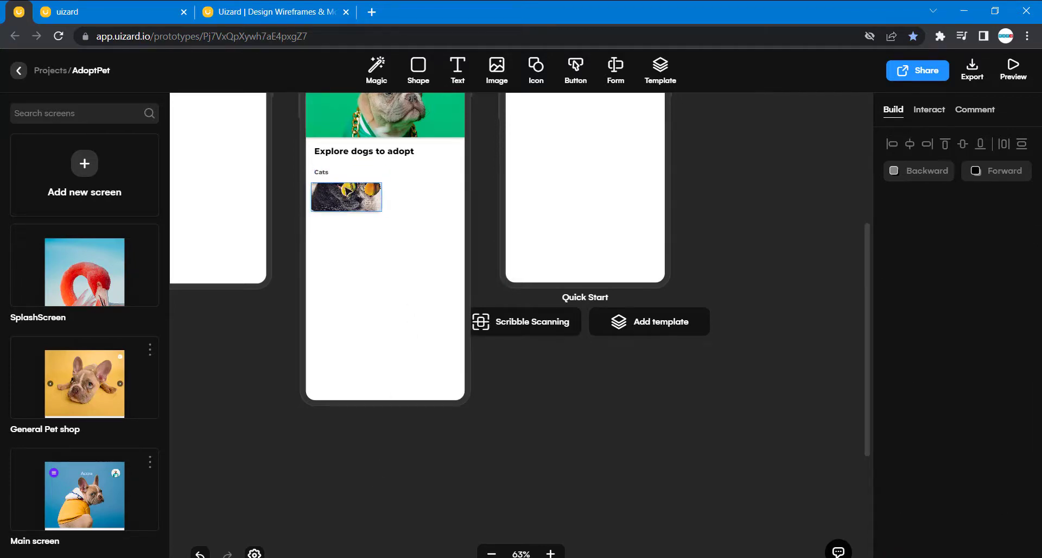
- Resize the remaining cat picture to a 107 by 107 square
left_click(353, 198)
left_click(947, 296)
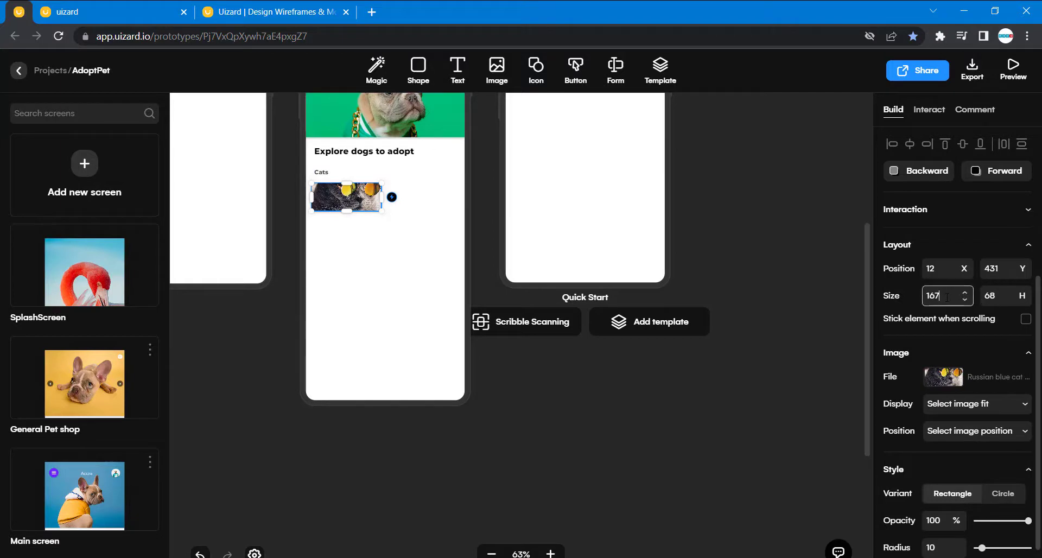
key("BackSpace")
key("BackSpace")
type("07")
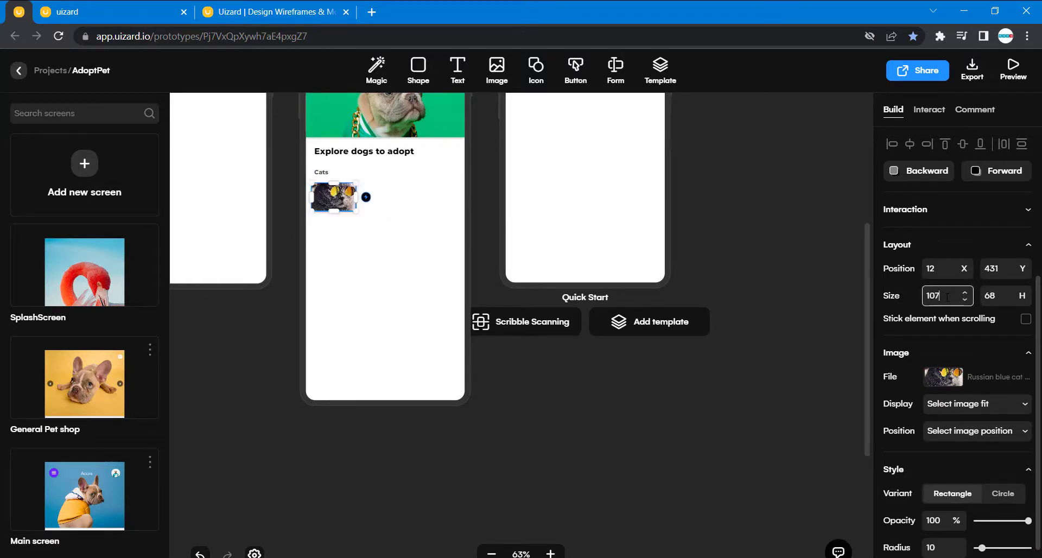
left_click(1002, 296)
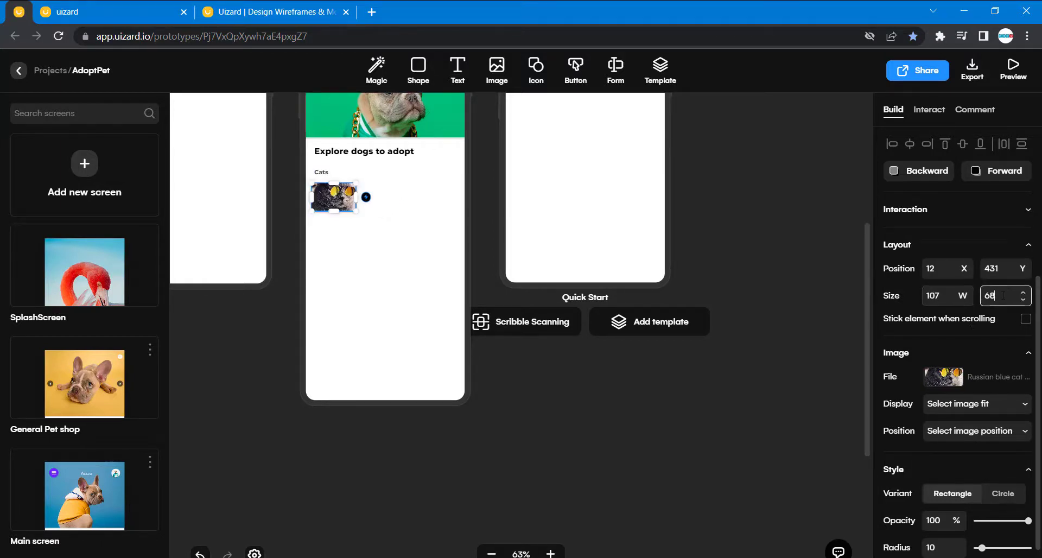
key("BackSpace")
key("BackSpace")
type("107")
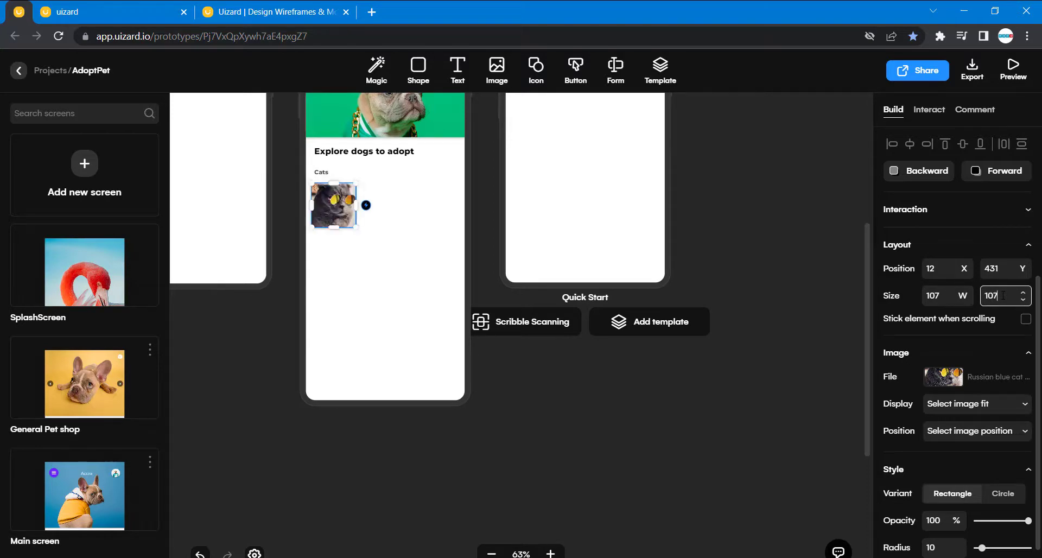
- Set the cat picture's corner radius to 9, matching the first dog thumbnail under the reference screen's "Explore Dogs to adopt" heading
left_click(733, 384)
scroll(694, 364, "up", 5)
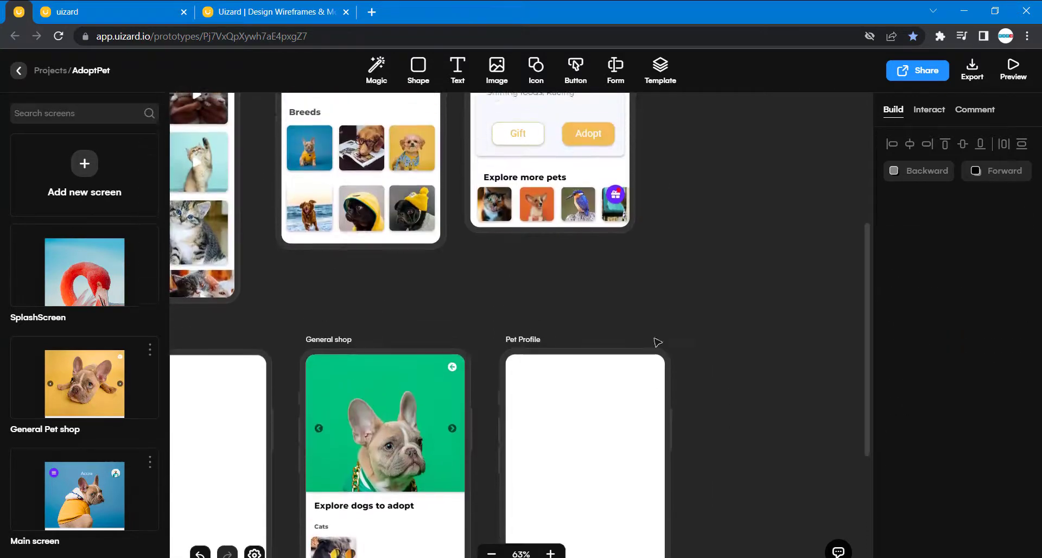
scroll(315, 182, "up", 3)
left_click(327, 135)
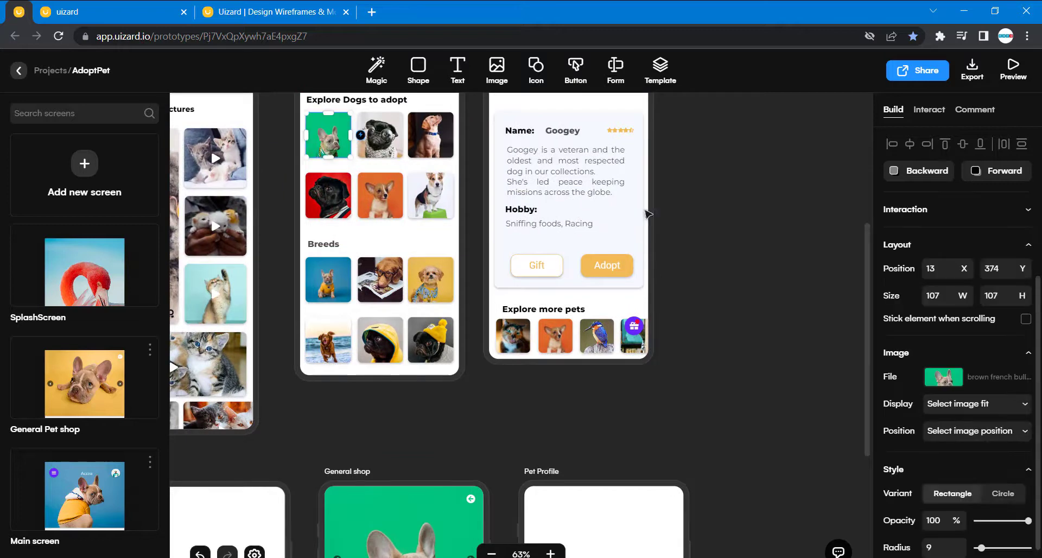
scroll(920, 413, "down", 3)
scroll(698, 400, "down", 5)
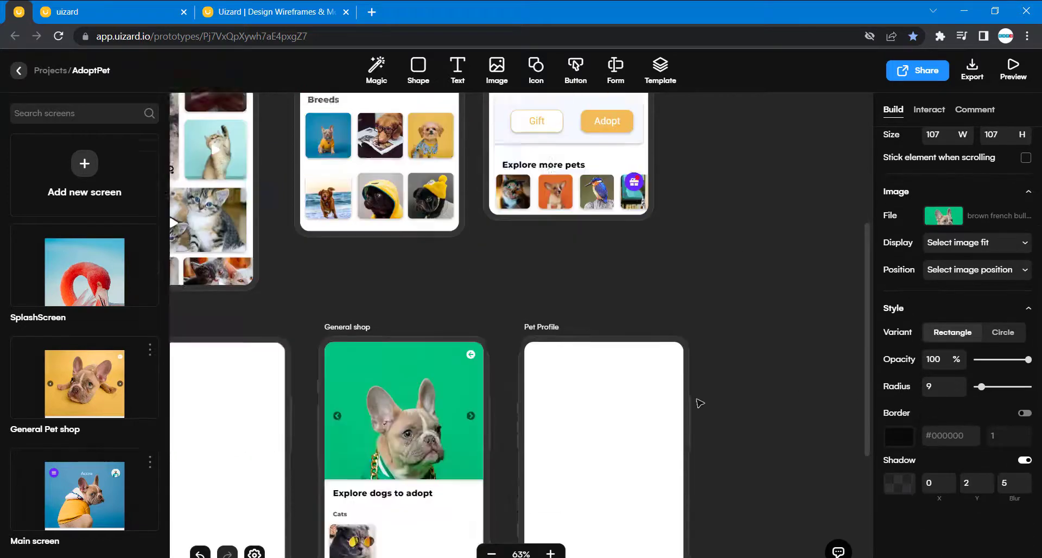
left_click(350, 387)
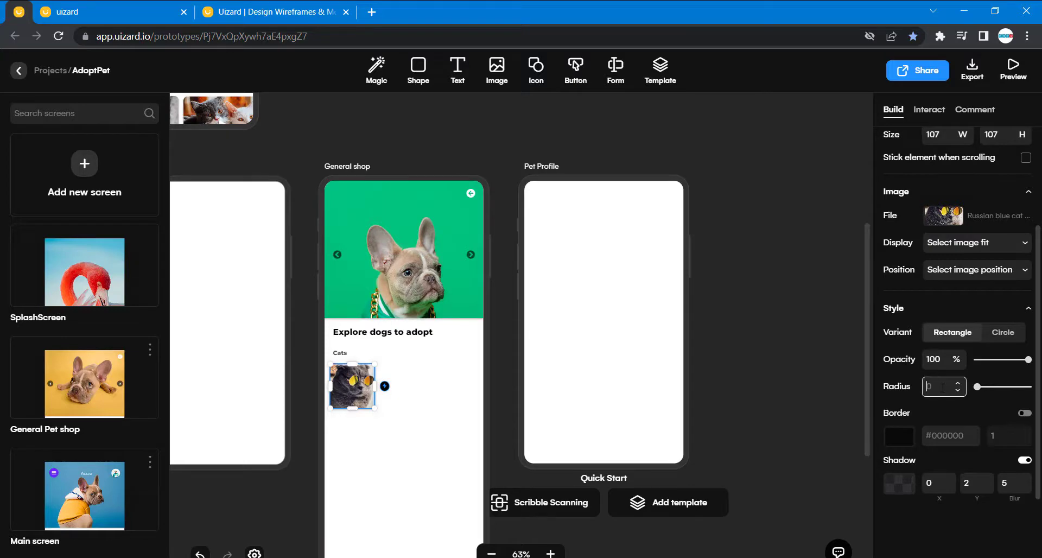
left_click(781, 366)
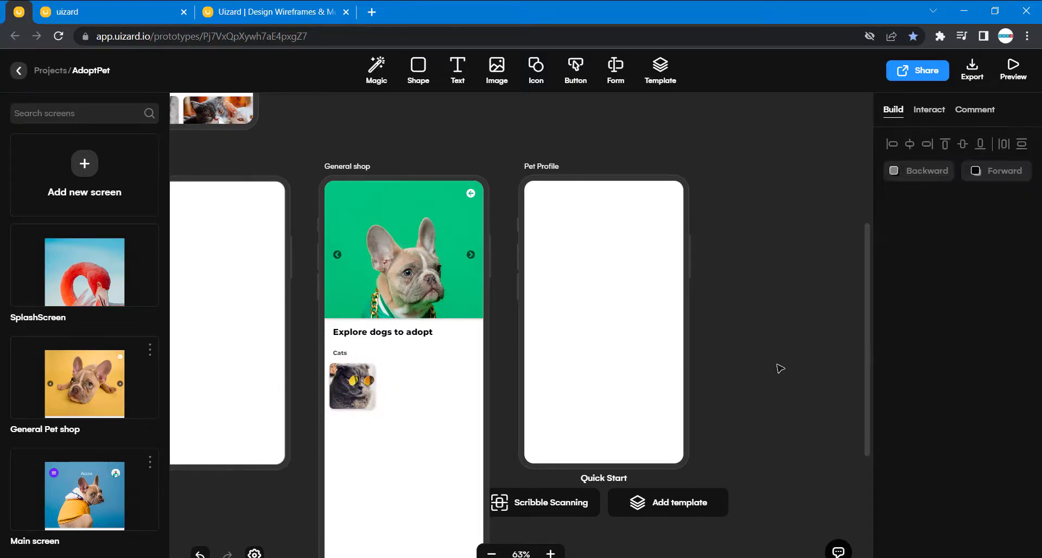
- Duplicate the cat picture twice to form a row of three, with the middle copy at X 134 and the third at X 248
scroll(781, 365, "left", 2)
scroll(780, 369, "up", 6)
scroll(780, 369, "up", 1)
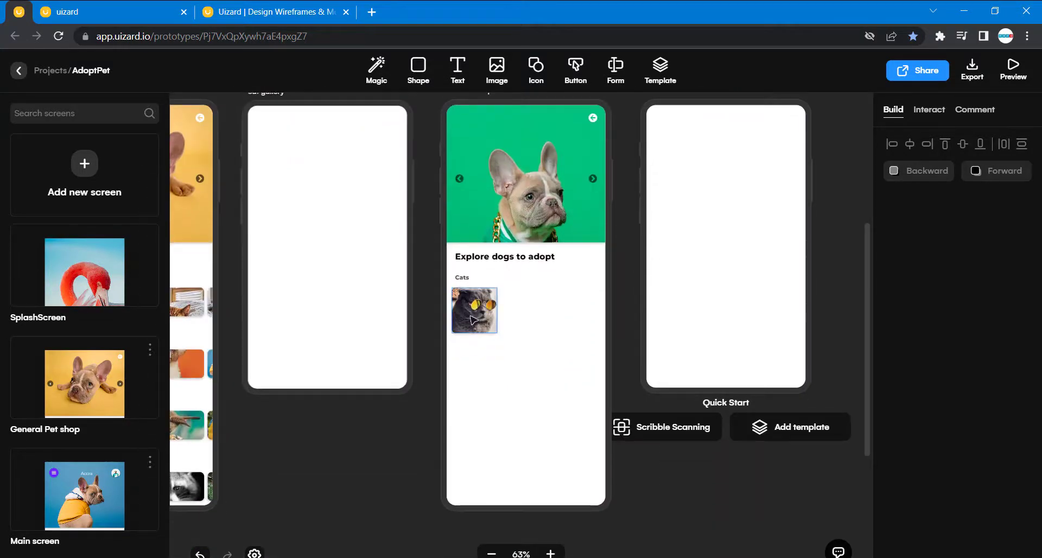
left_click(473, 320)
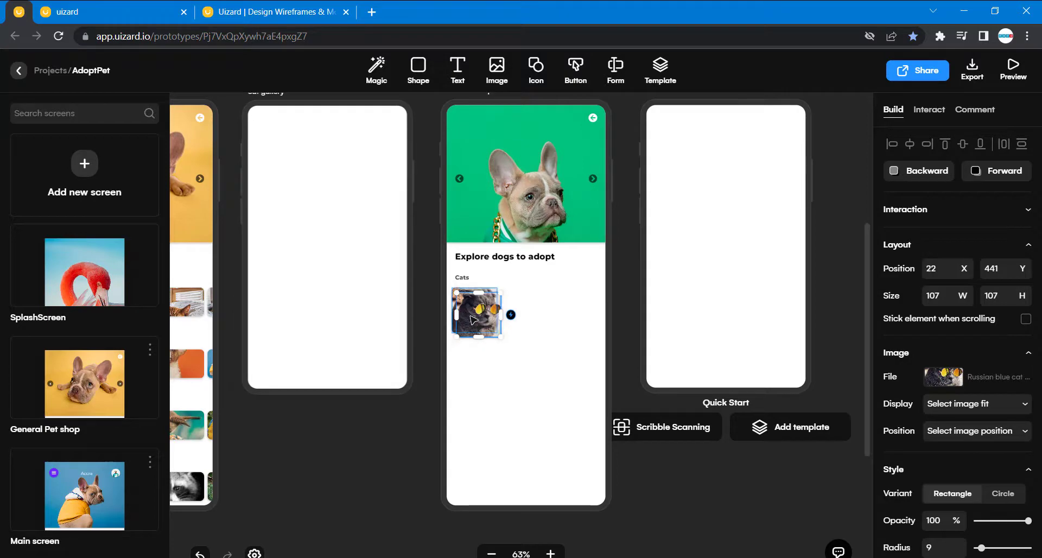
left_click_drag(473, 319, 577, 319)
left_click(560, 368)
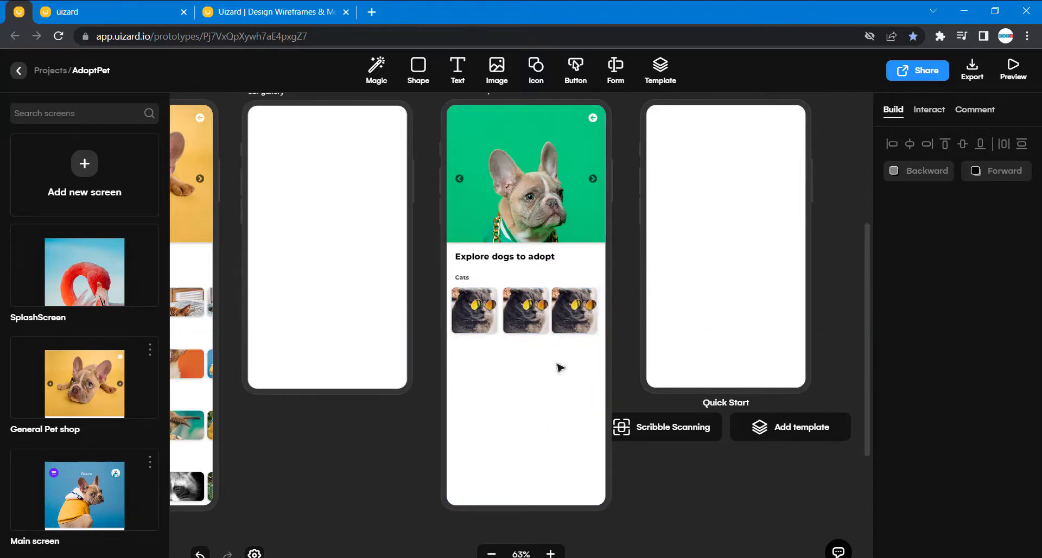
left_click(527, 315)
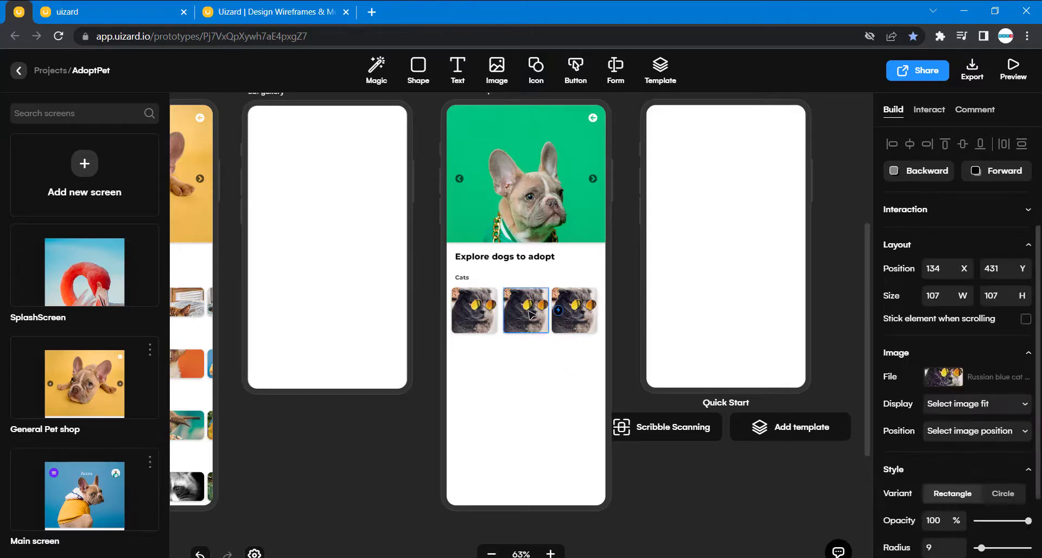
left_click_drag(528, 315, 529, 314)
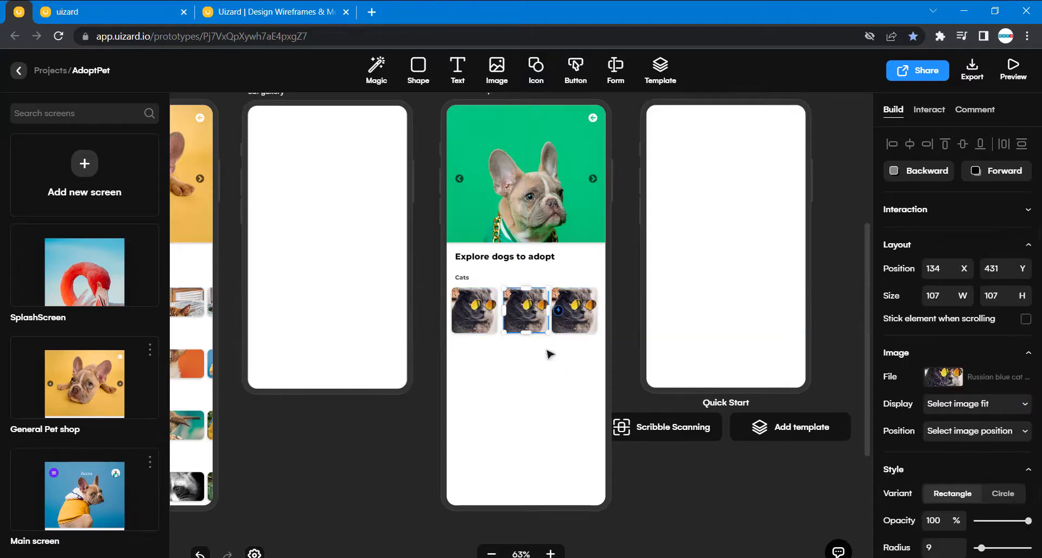
- Replace the first cat picture with the Unsplash "dog" photo of a black and white dog on a pink background
left_click(454, 320)
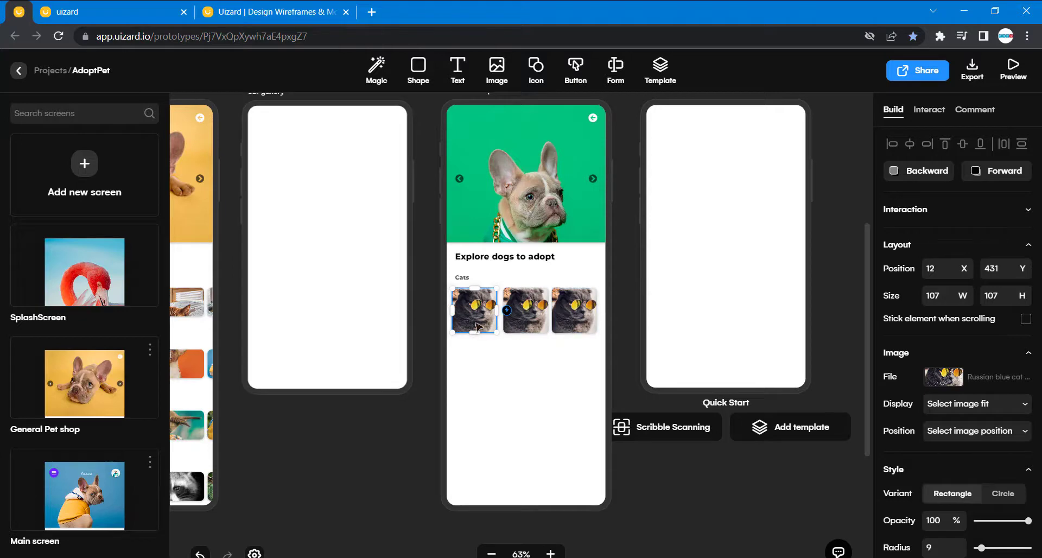
left_click(946, 382)
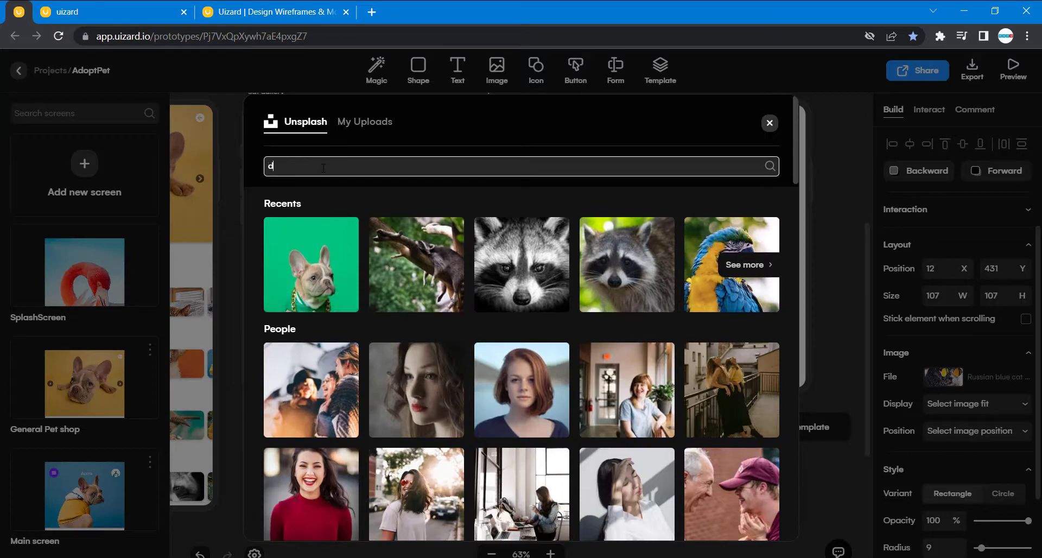
key("Return")
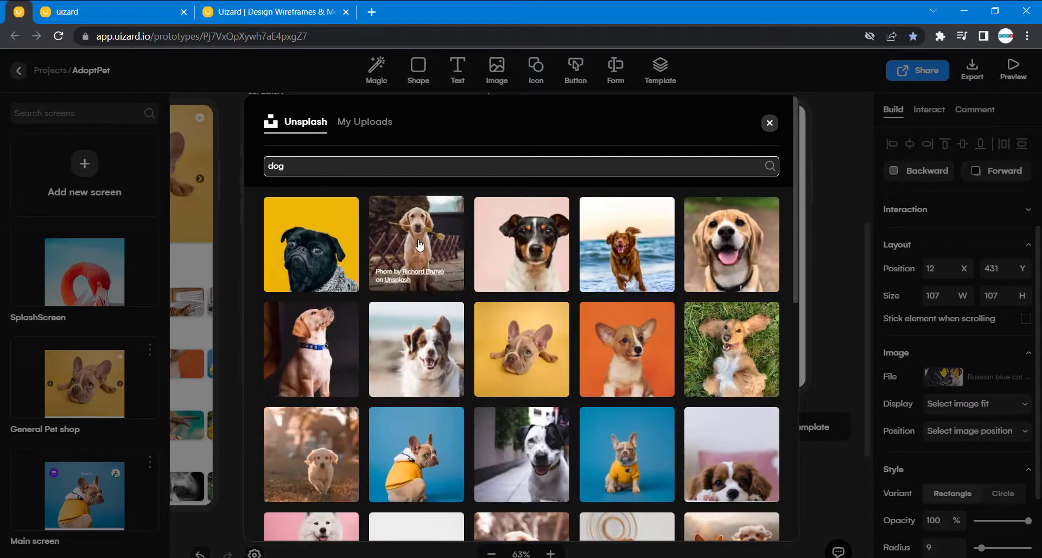
left_click(520, 251)
- Replace the middle cat picture with the Unsplash "dog" photo of a brown and white puppy by a pink cushion
left_click(525, 321)
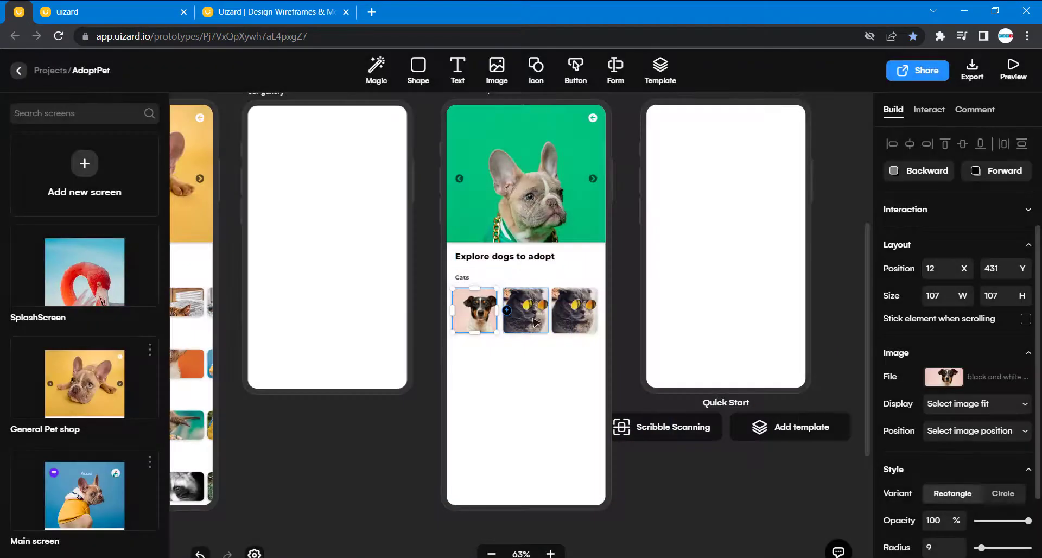
left_click(943, 377)
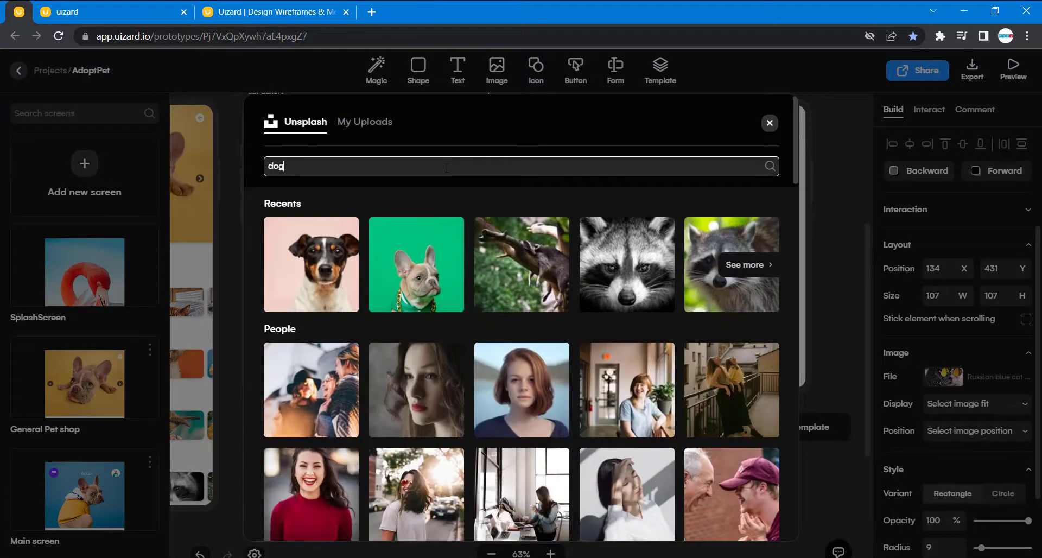
key("Return")
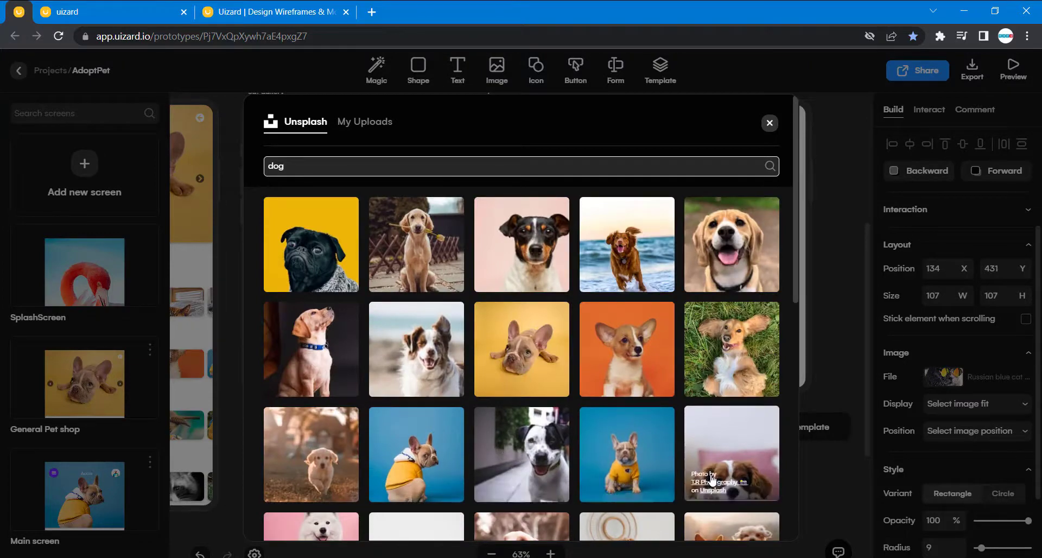
left_click(694, 438)
- Delete the "Cats" label above the row of thumbnails
left_click(584, 327)
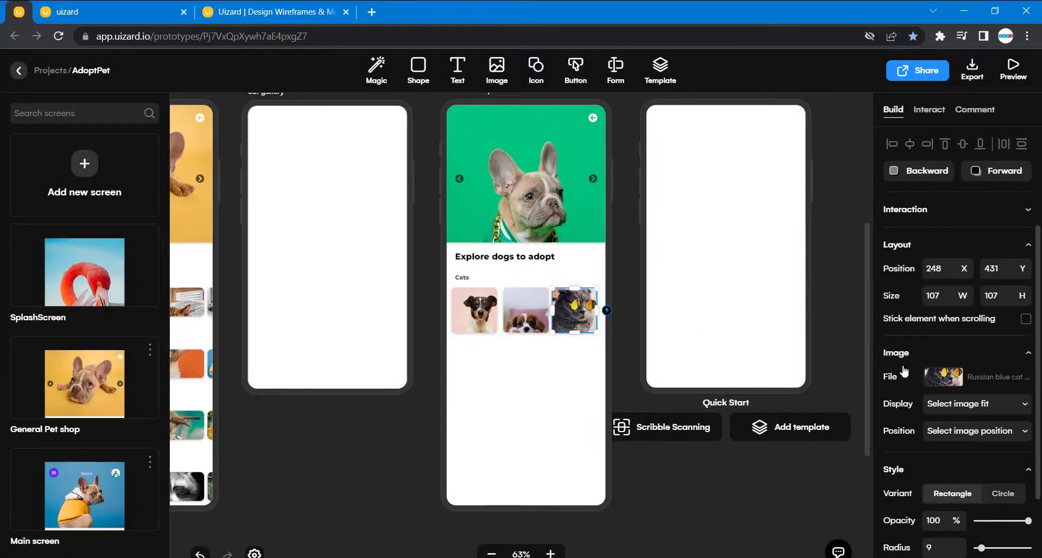
left_click(466, 280)
double_click(467, 280)
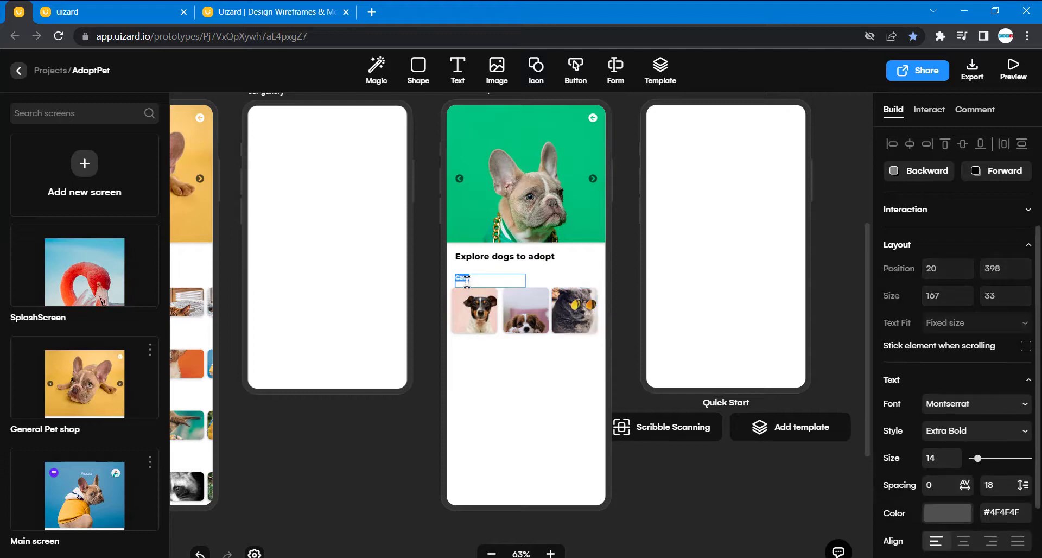
scroll(466, 280, "up", 8)
scroll(466, 280, "down", 10)
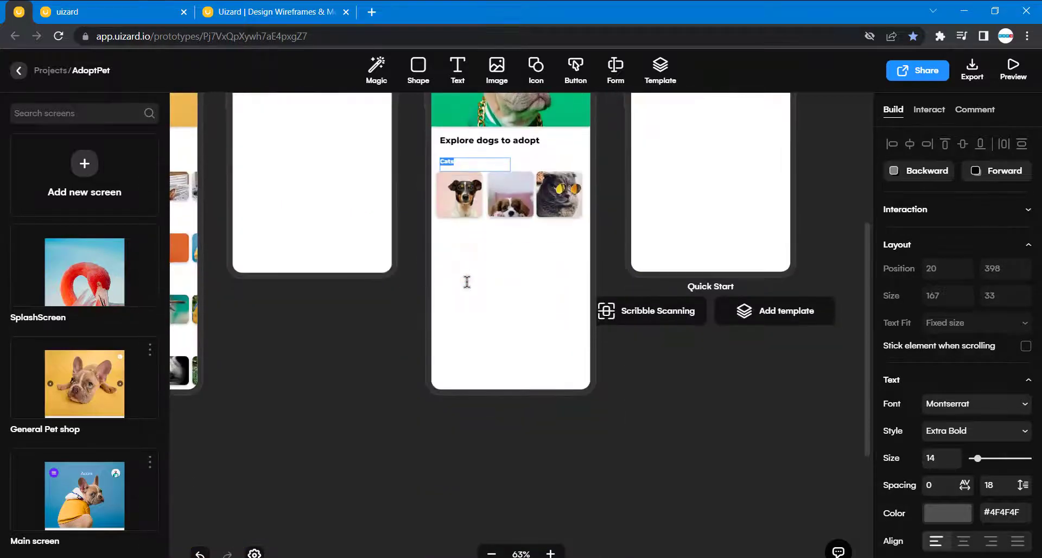
left_click(454, 302)
left_click(448, 167)
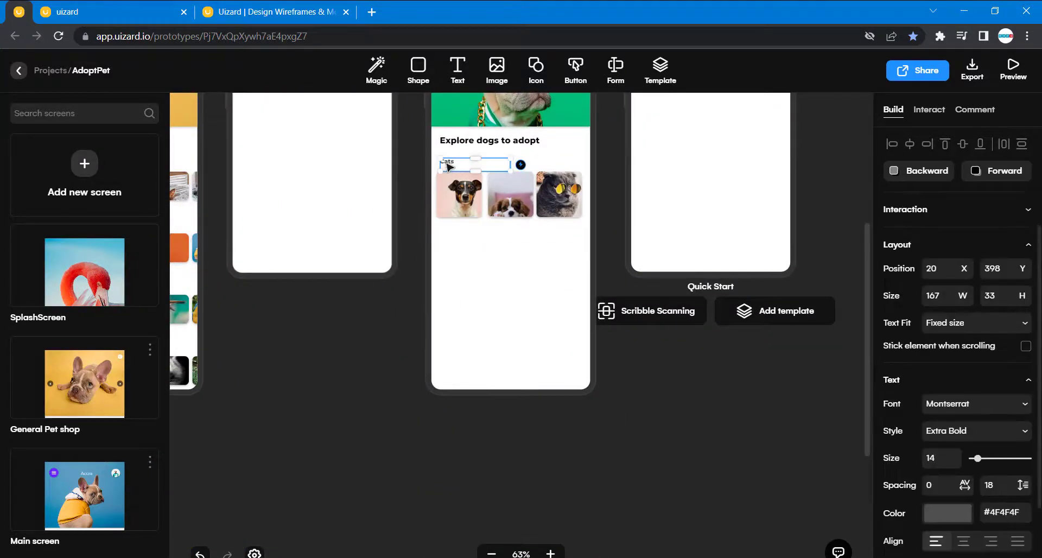
key("Delete")
- Replace the third cat picture with the Unsplash "dog" photo of a brown dog lying in a grey bed
left_click(559, 195)
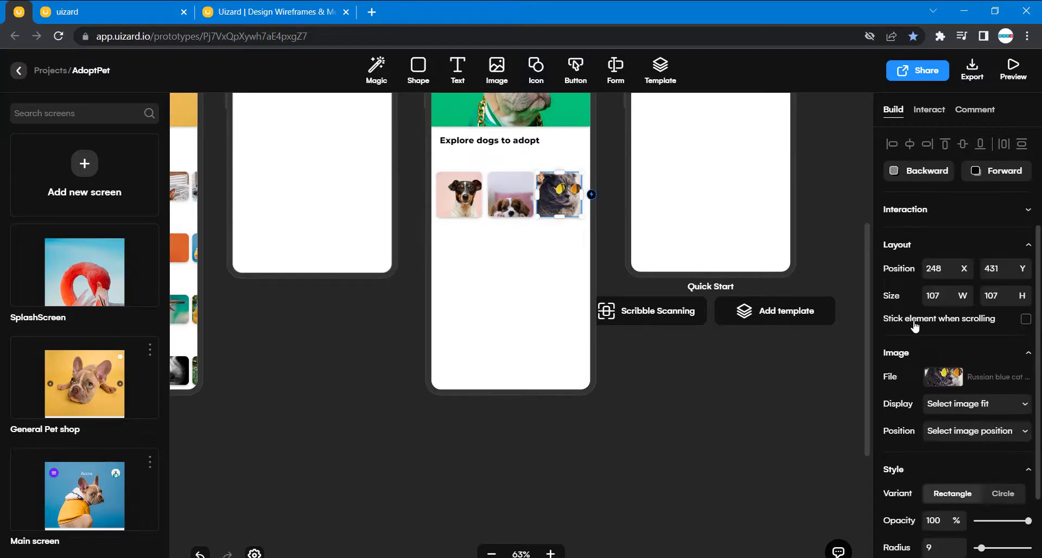
left_click(943, 376)
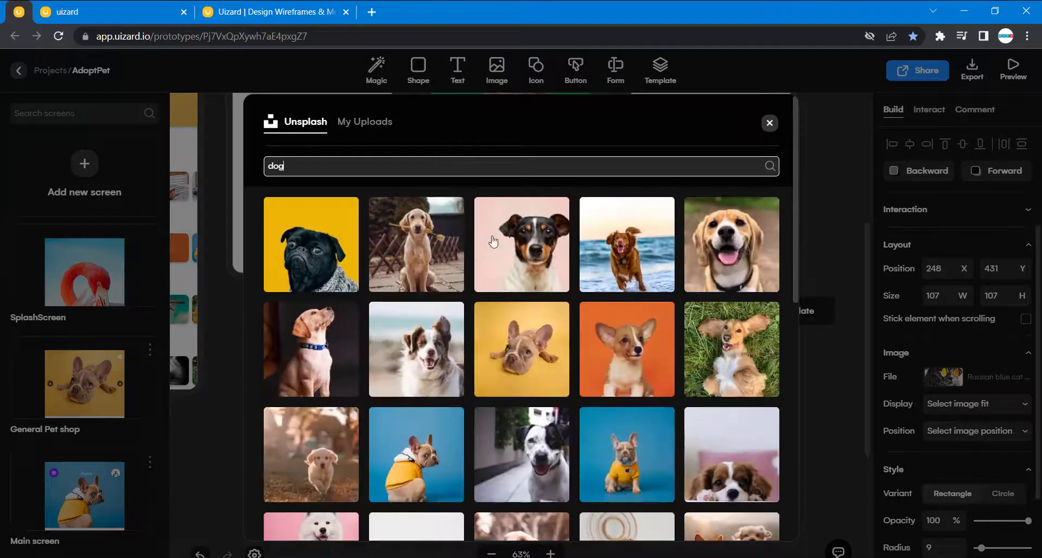
scroll(551, 374, "down", 4)
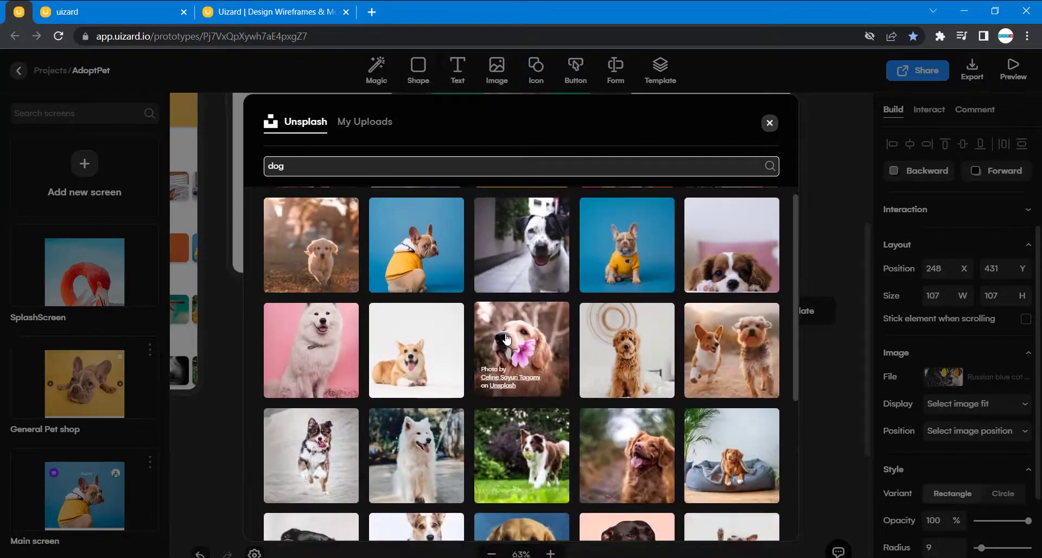
left_click(730, 461)
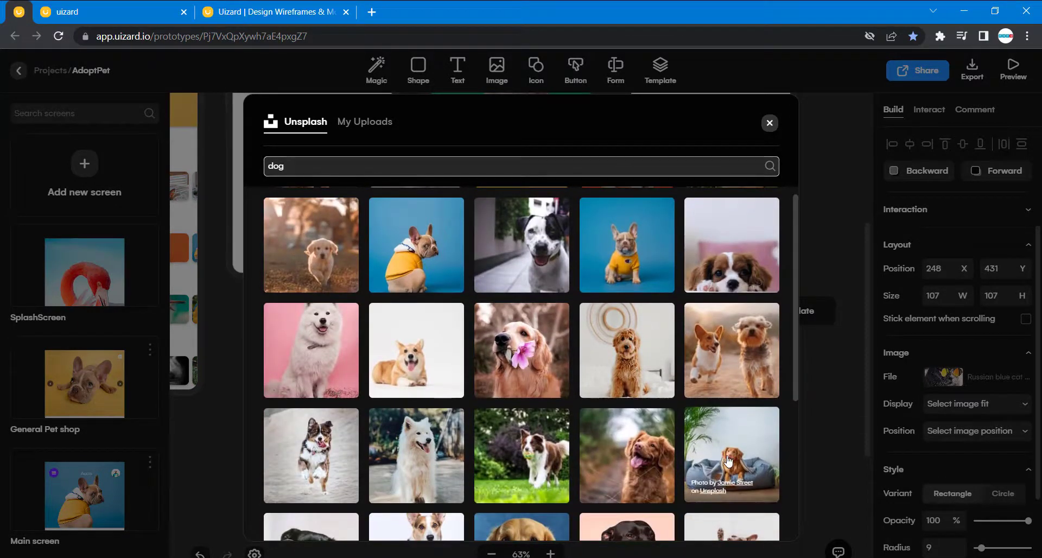
left_click(498, 341)
- Move the three dog thumbnails up together to Y 398, closer beneath the "Explore dogs to adopt" heading
scroll(498, 341, "up", 10)
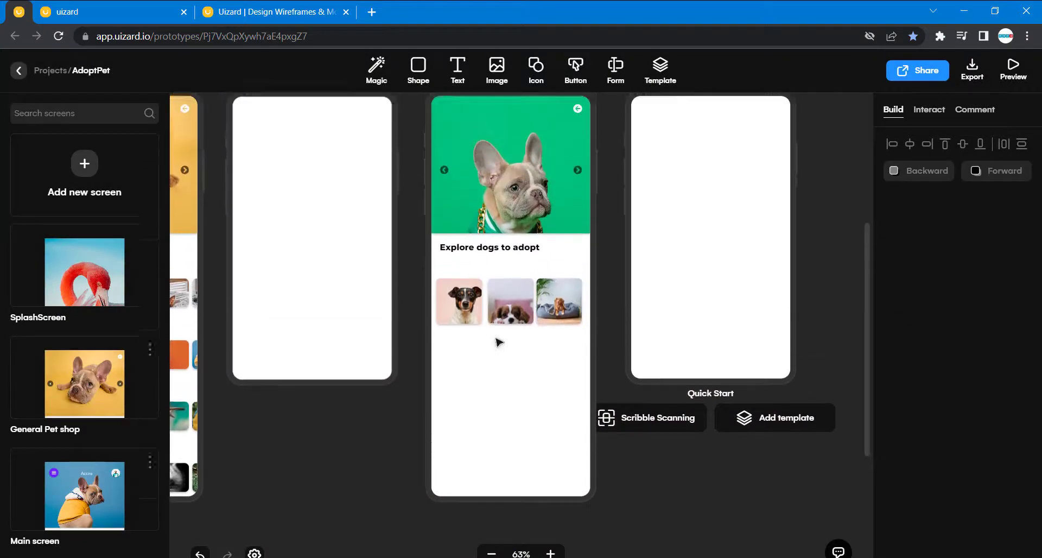
scroll(498, 341, "up", 6)
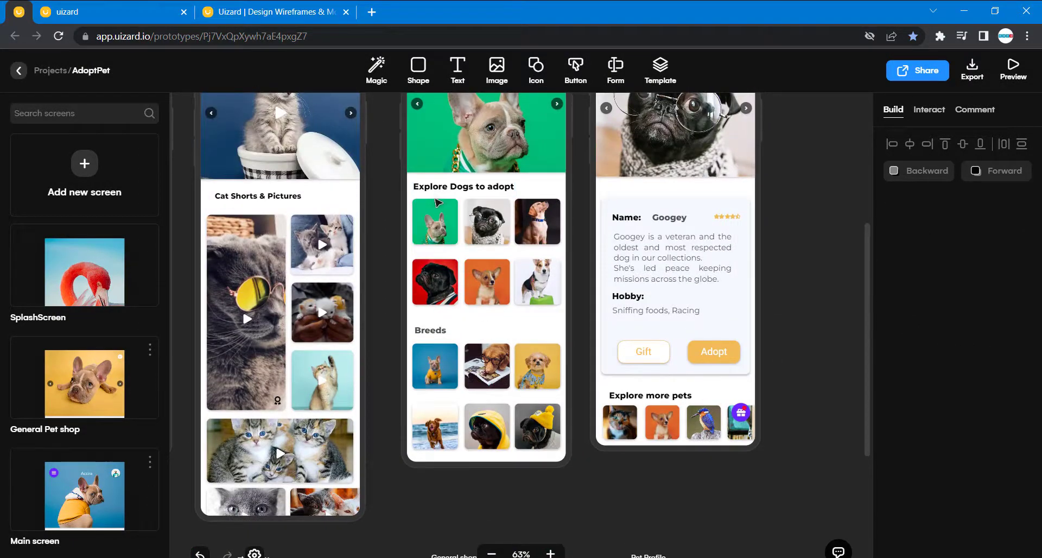
scroll(518, 423, "down", 10)
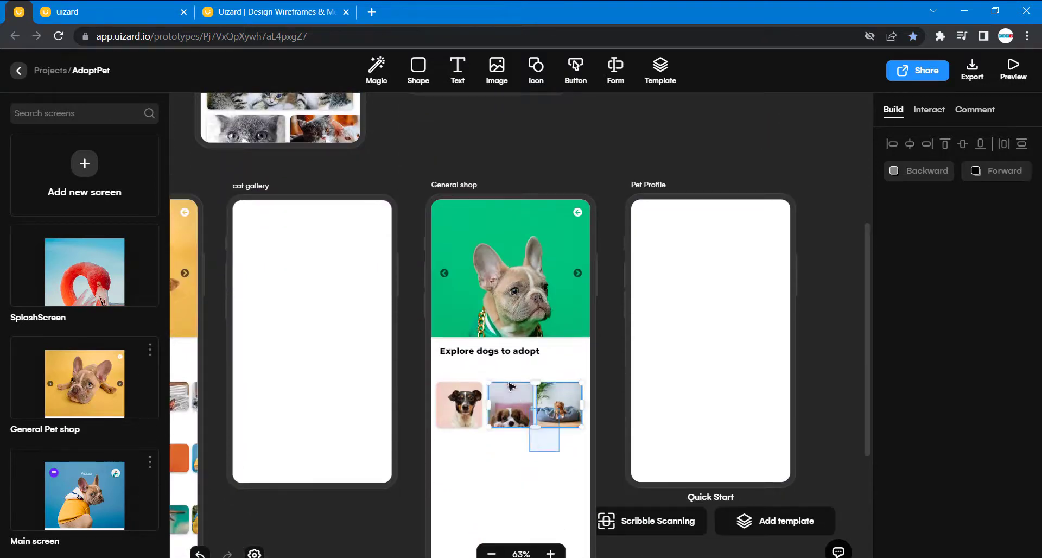
left_click(486, 402)
mouse_move(506, 407)
left_mouse_down()
mouse_move(506, 390)
mouse_move(510, 400)
left_mouse_up()
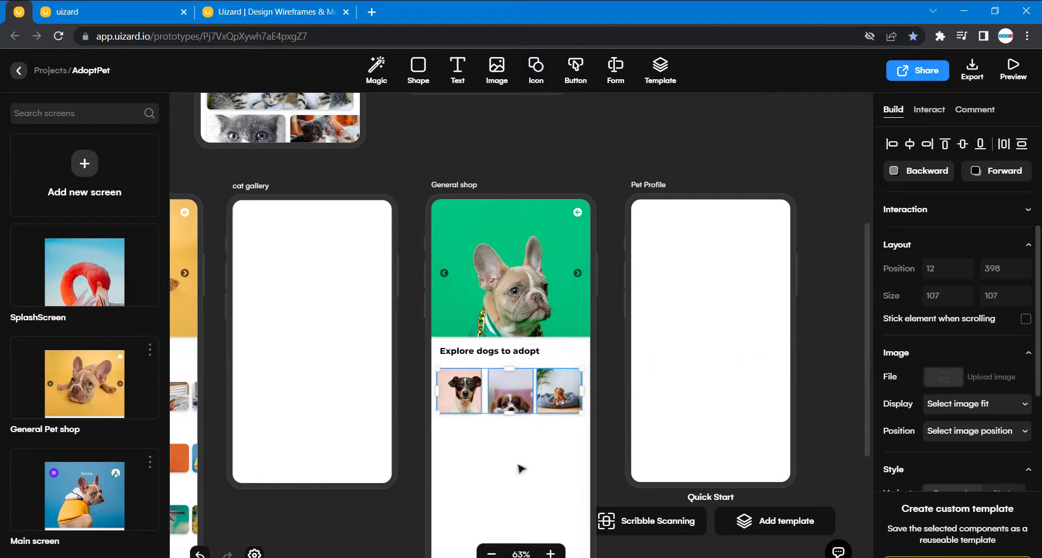
left_click(515, 476)
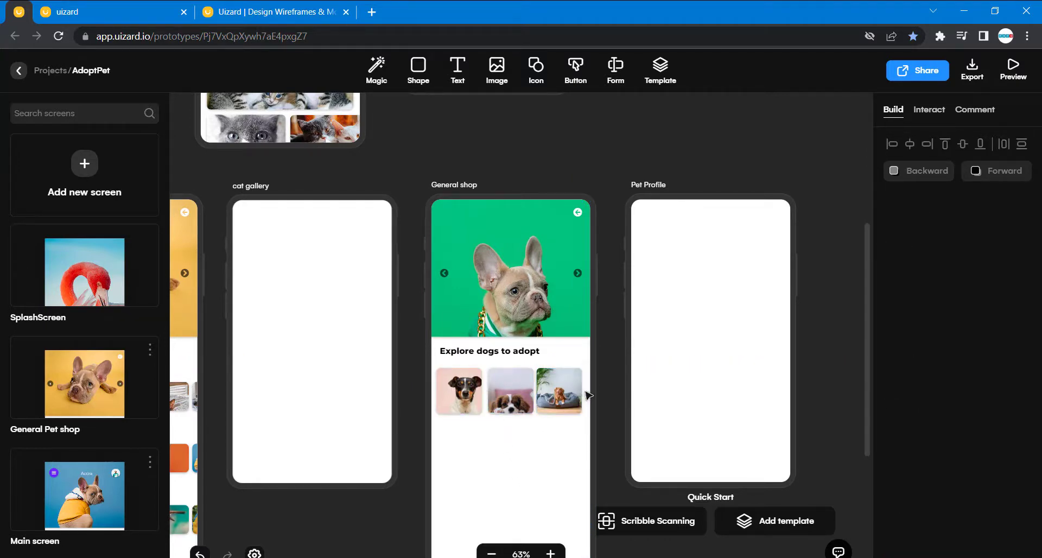
- Shift the third dog thumbnail slightly right and distribute the three thumbnails evenly in the horizontal direction
left_click_drag(557, 408, 465, 386)
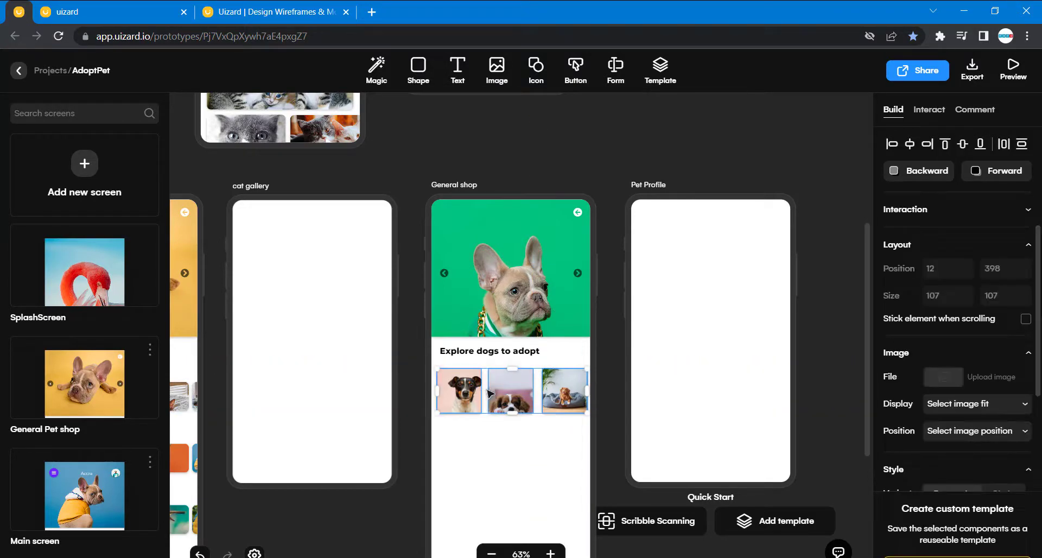
left_click(519, 461)
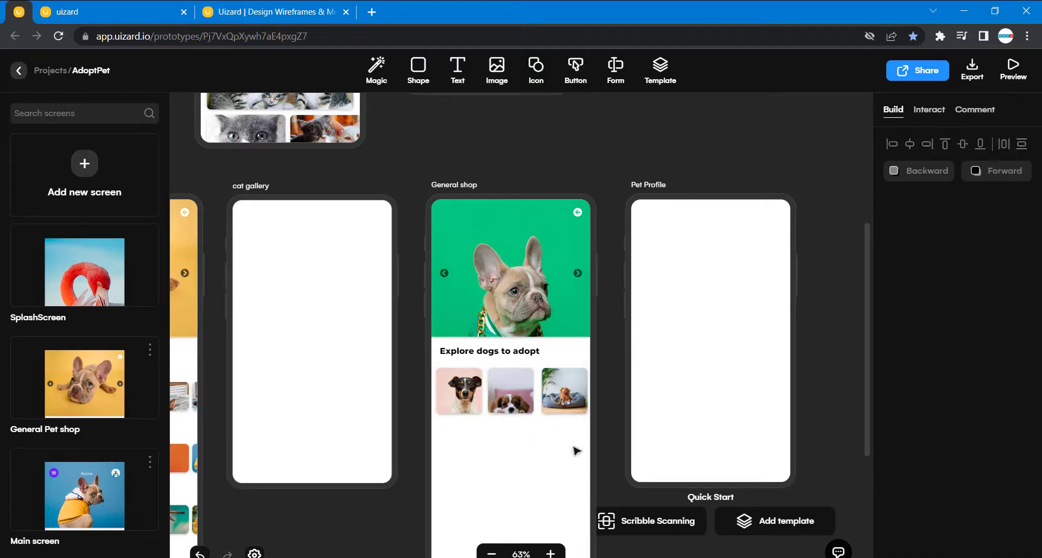
left_click_drag(576, 451, 437, 367)
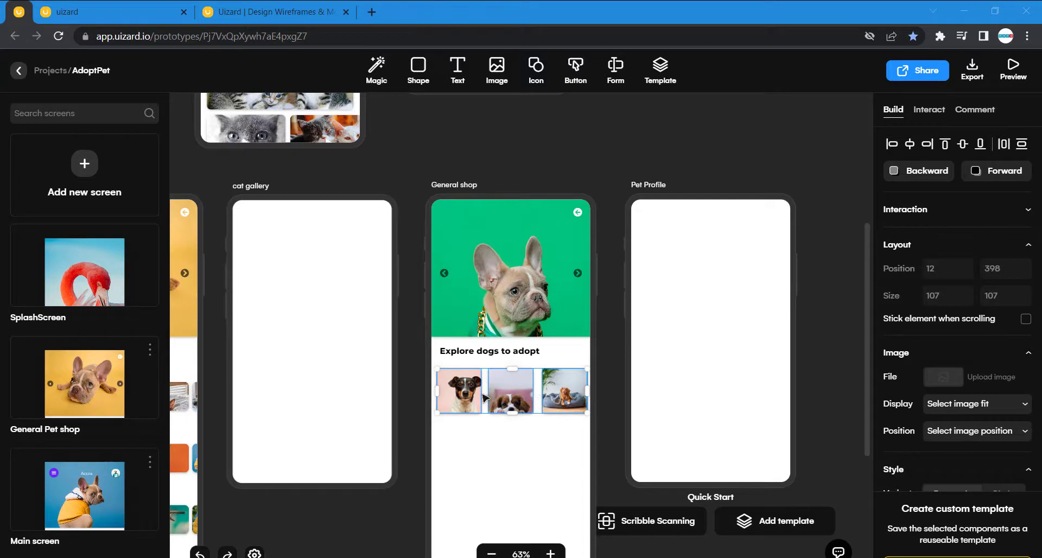
left_click(1003, 144)
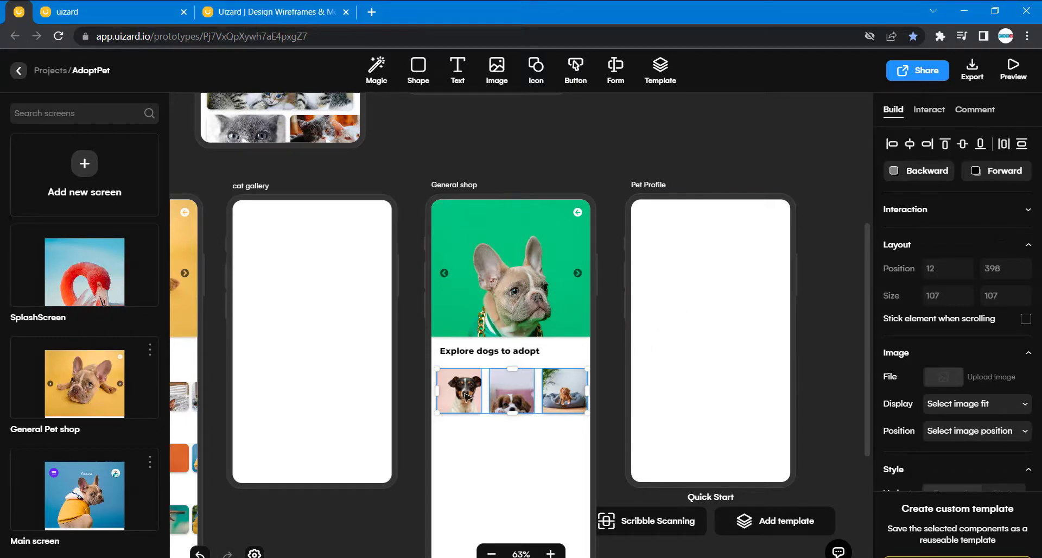
left_click(547, 470)
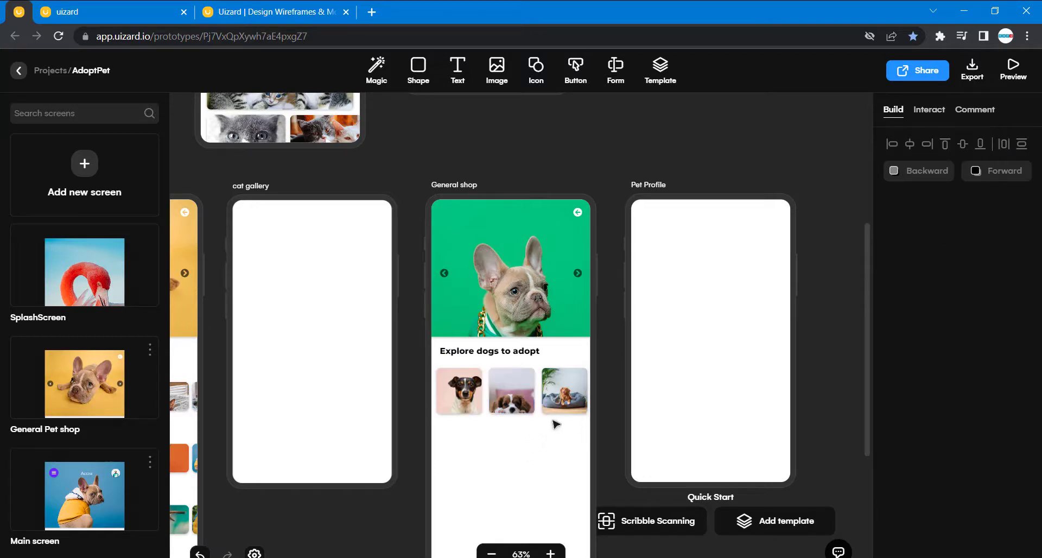
left_click(564, 391)
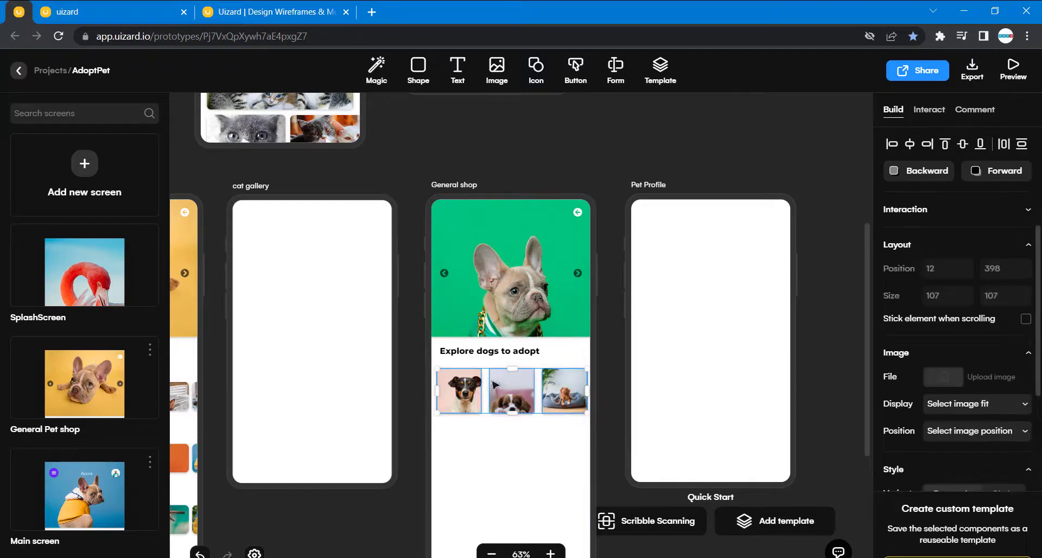
- Shift the row of three dog thumbnails slightly left so it sits centred across the General shop screen
left_click_drag(493, 385, 512, 390)
left_click(521, 478)
scroll(521, 478, "up", 6)
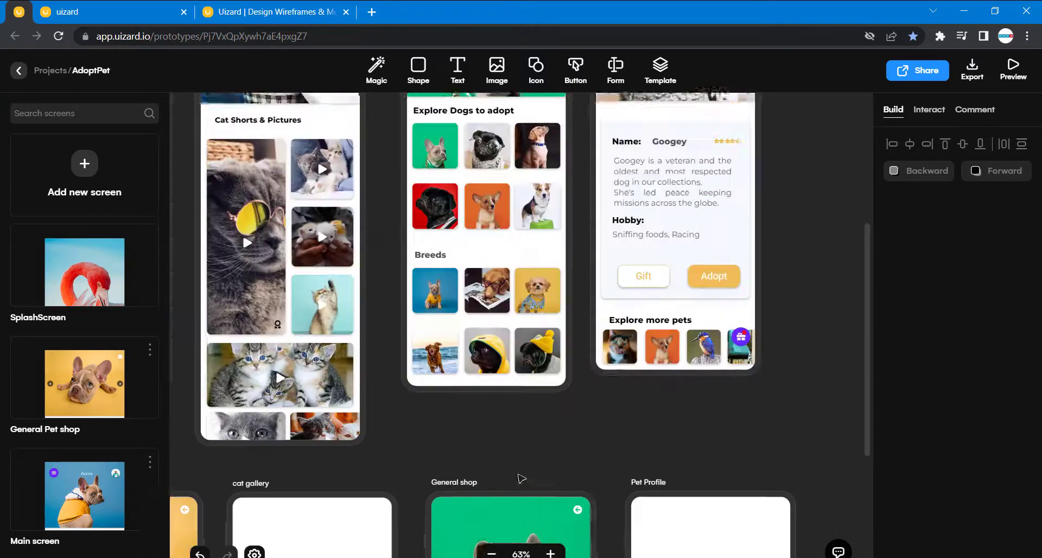
scroll(540, 519, "down", 5)
scroll(540, 519, "down", 3)
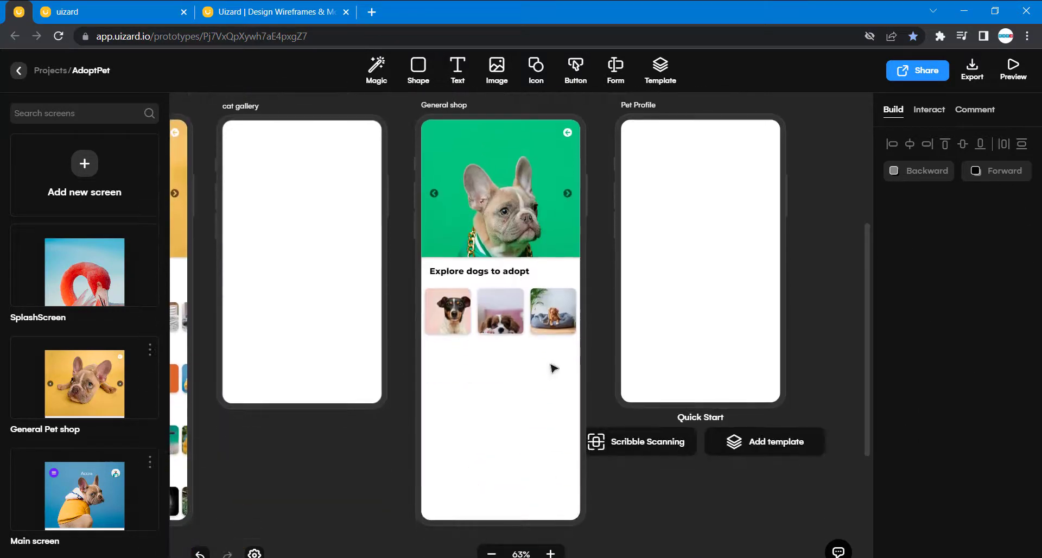
- Duplicate the row of three dog thumbnails and align the copy beneath it as a second row with a wider vertical gap
left_click_drag(549, 361, 521, 315)
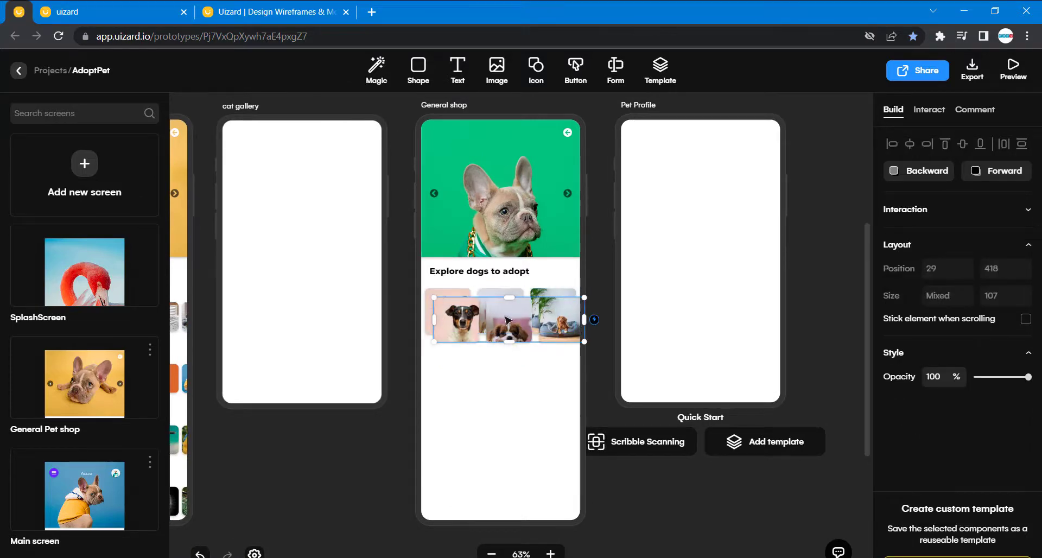
left_click_drag(434, 299, 498, 367)
left_click(505, 428)
scroll(505, 429, "up", 8)
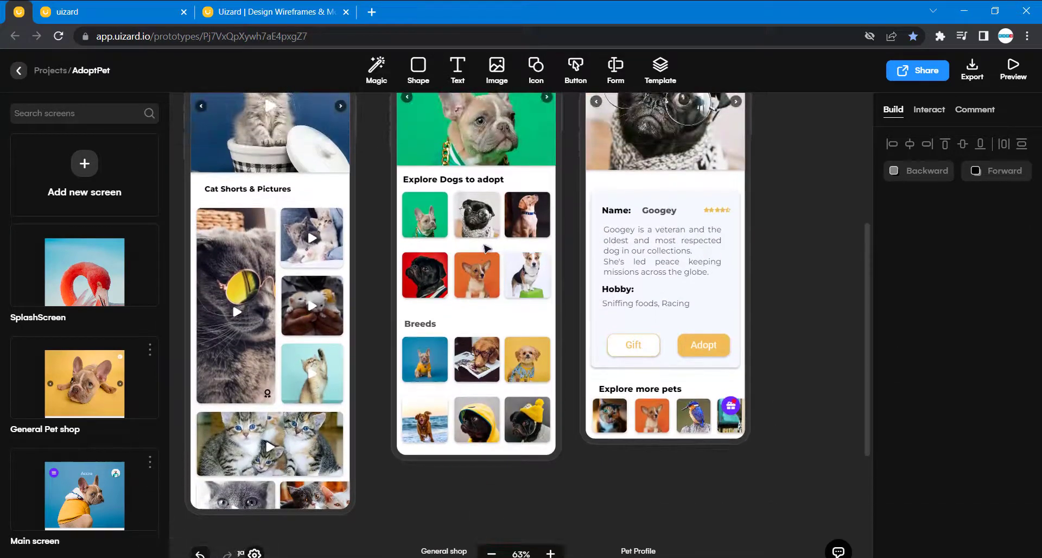
scroll(445, 272, "down", 8)
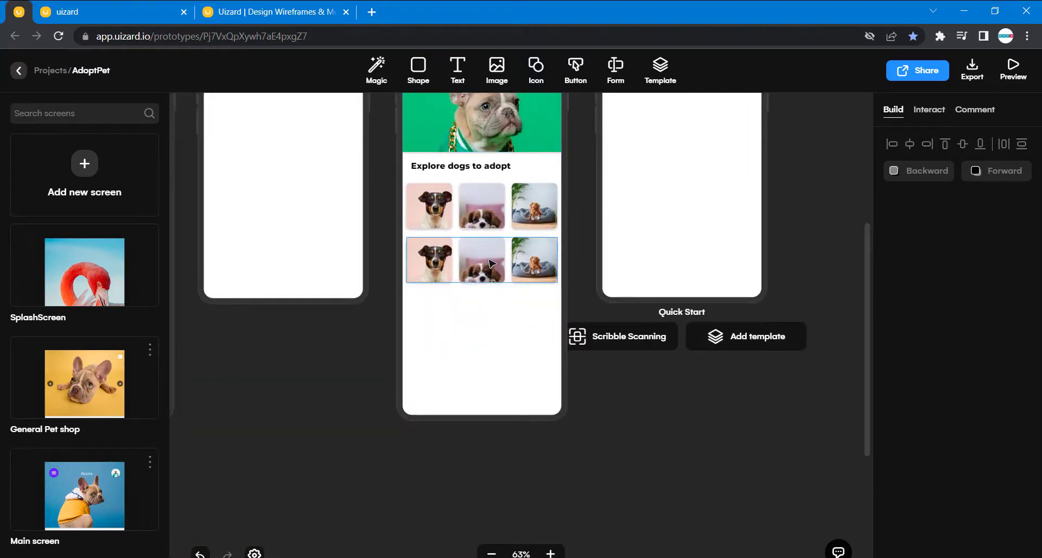
left_click_drag(491, 264, 491, 271)
- Duplicate the "Explore dogs to adopt" heading and place the copy below the second thumbnail row at X 9, Y 687
scroll(488, 349, "up", 8)
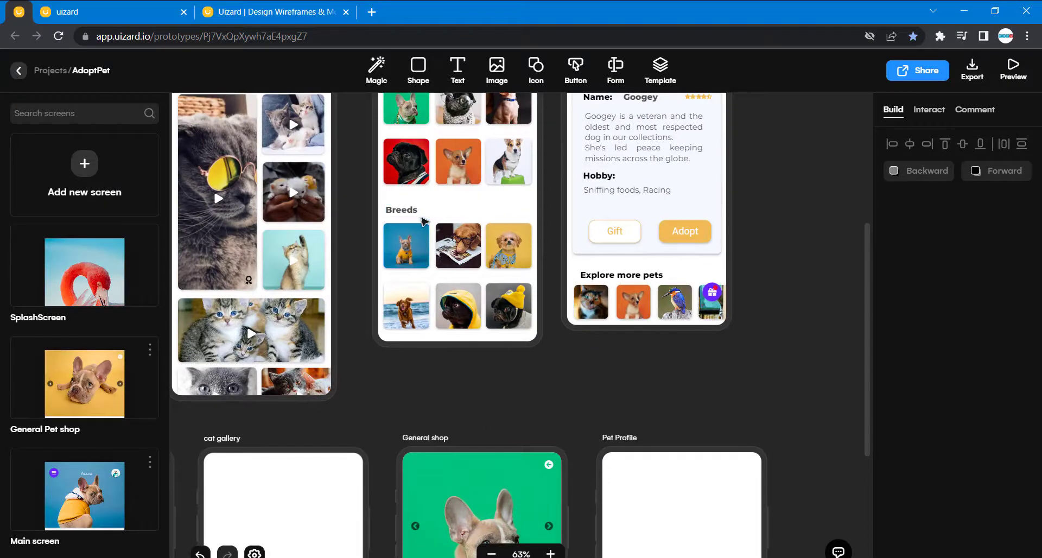
scroll(412, 222, "up", 1)
scroll(424, 221, "down", 5)
scroll(425, 222, "down", 3)
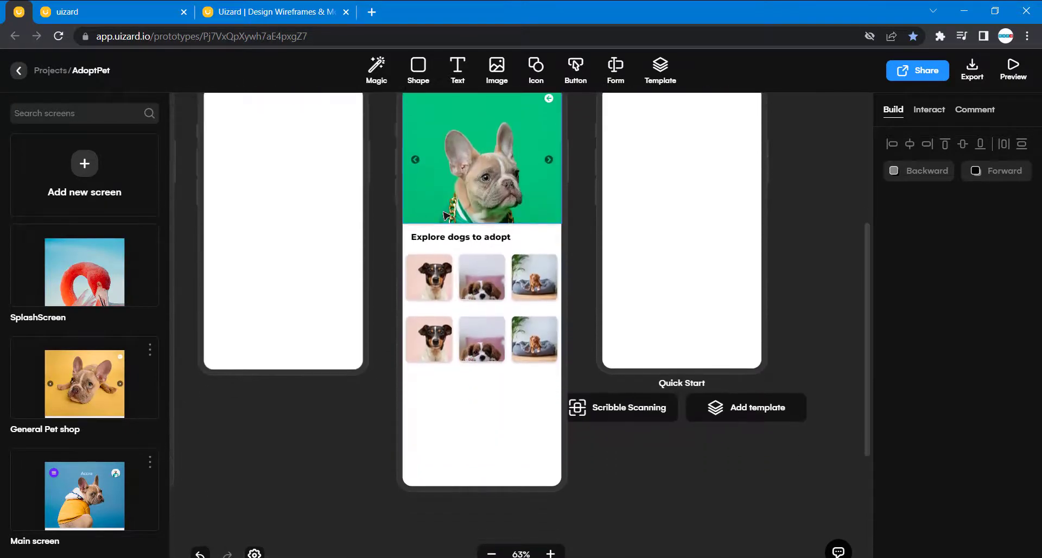
left_click(462, 239)
key("ctrl+c")
key("ctrl+v")
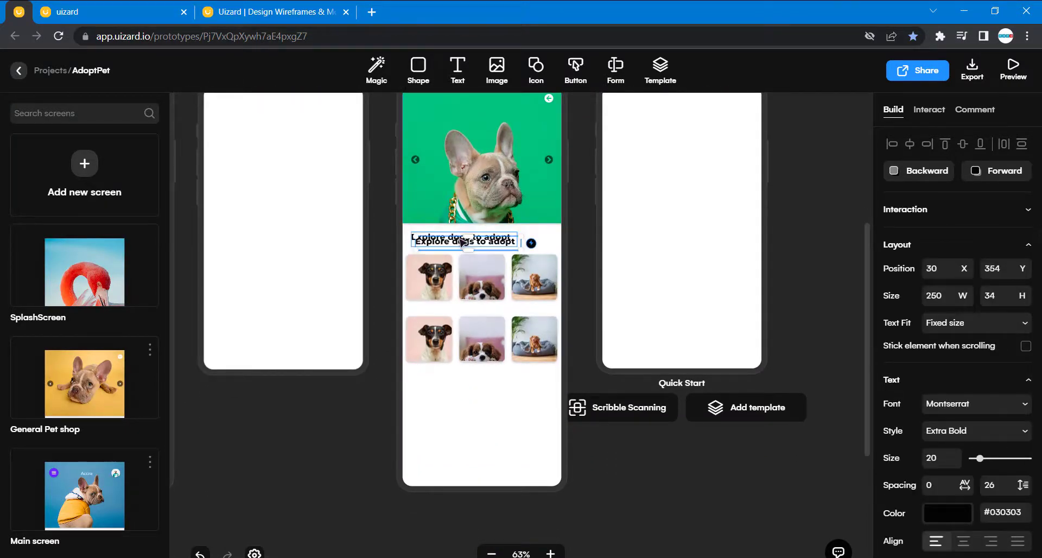
left_click_drag(461, 241, 453, 383)
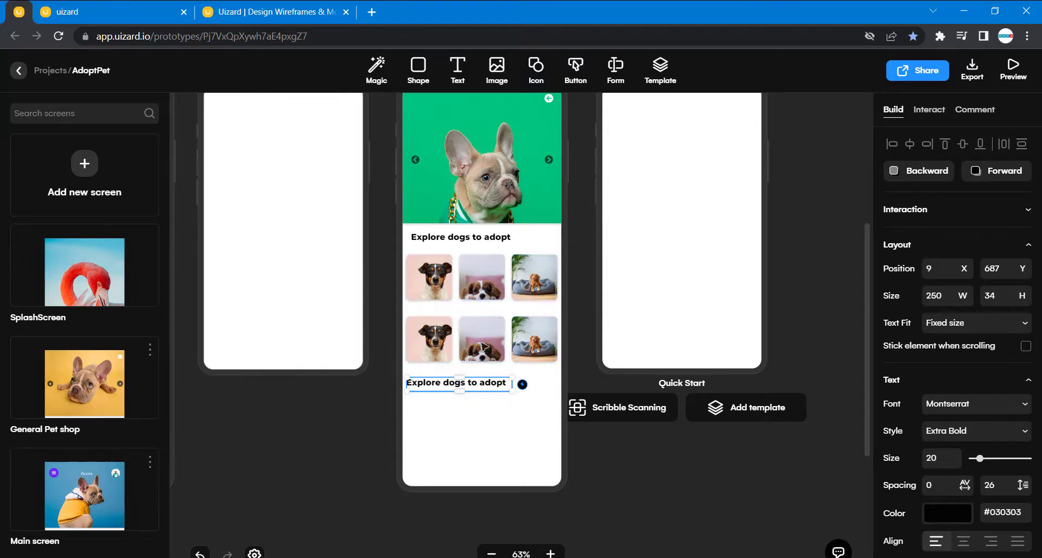
- Change the copied heading's text to "Breeds", matching the section label on the reference dog screen
scroll(485, 293, "up", 8)
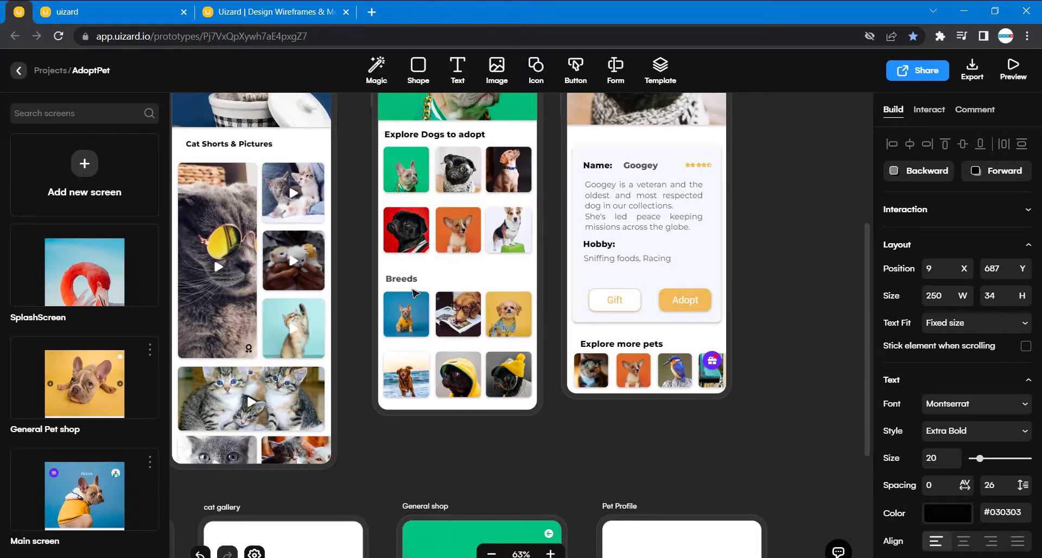
scroll(410, 283, "down", 3)
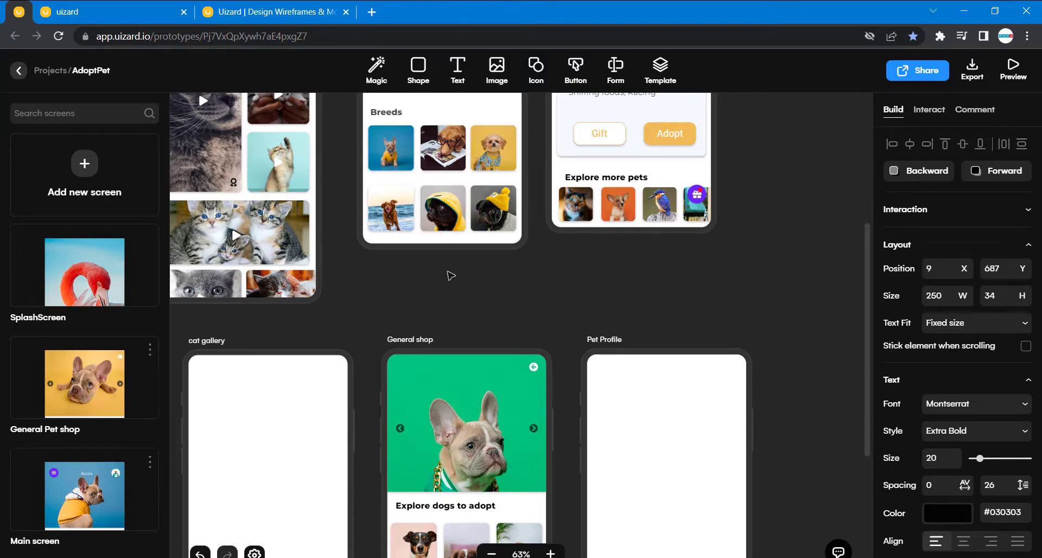
scroll(451, 275, "up", 2)
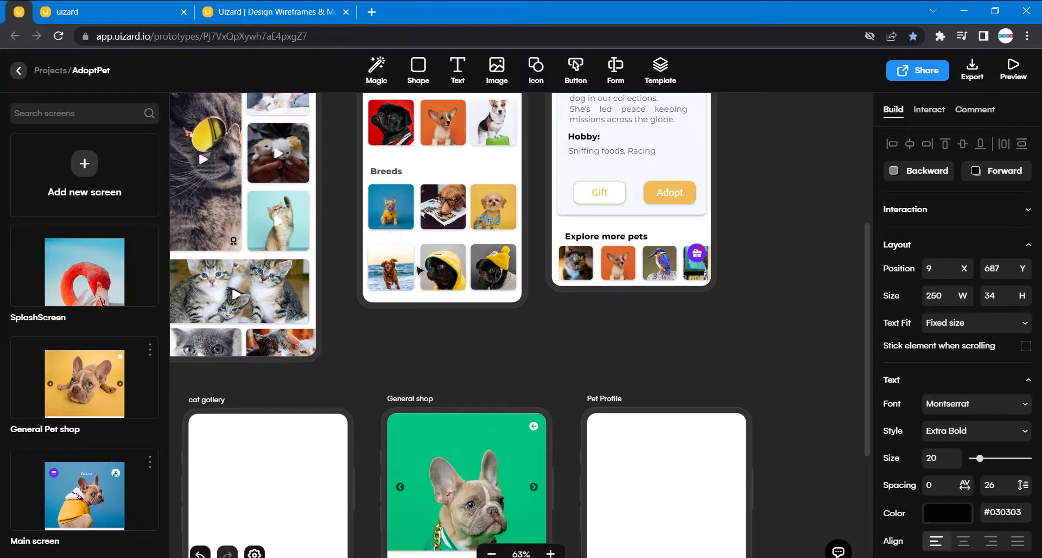
scroll(419, 270, "down", 5)
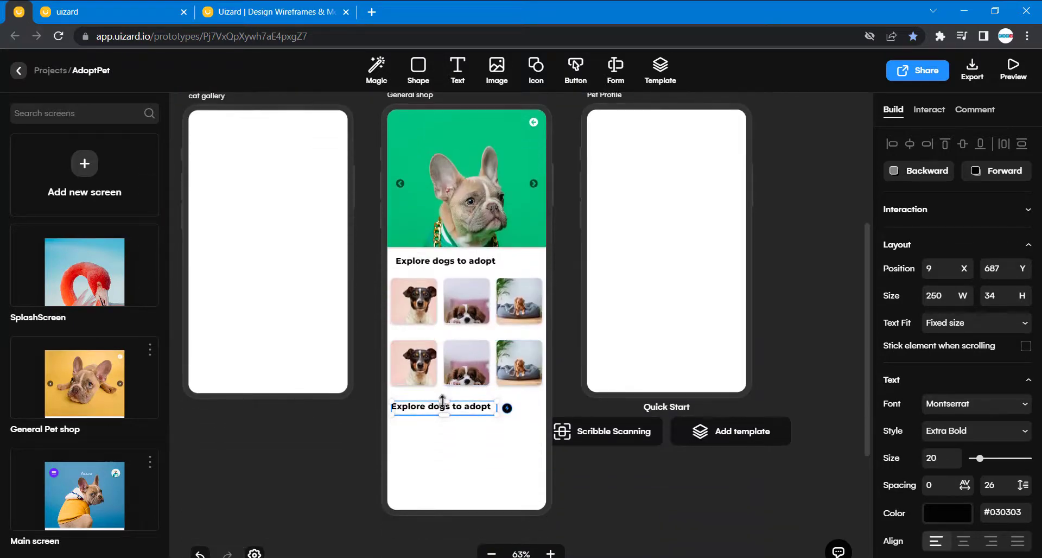
double_click(441, 404)
type("Breeds")
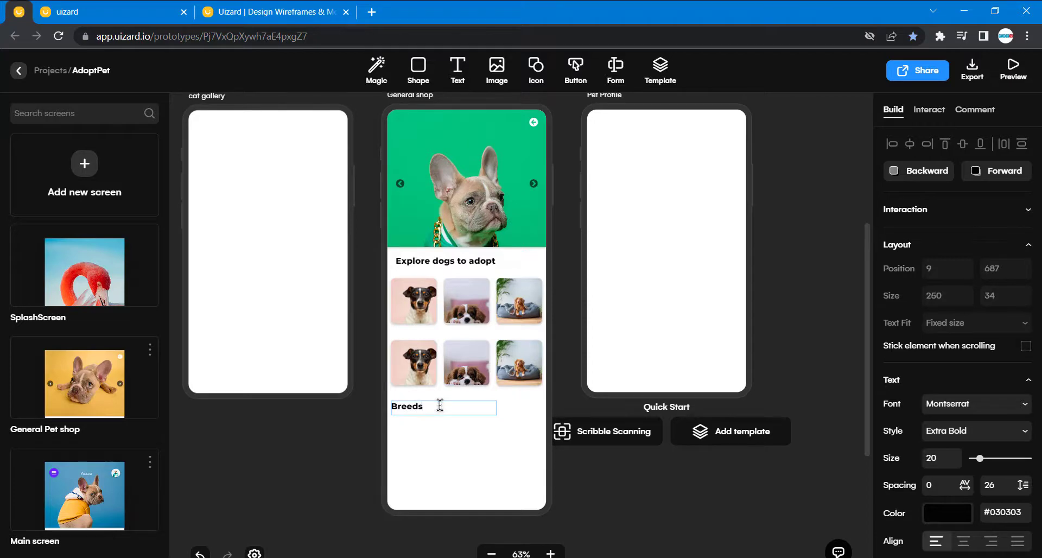
left_click(449, 433)
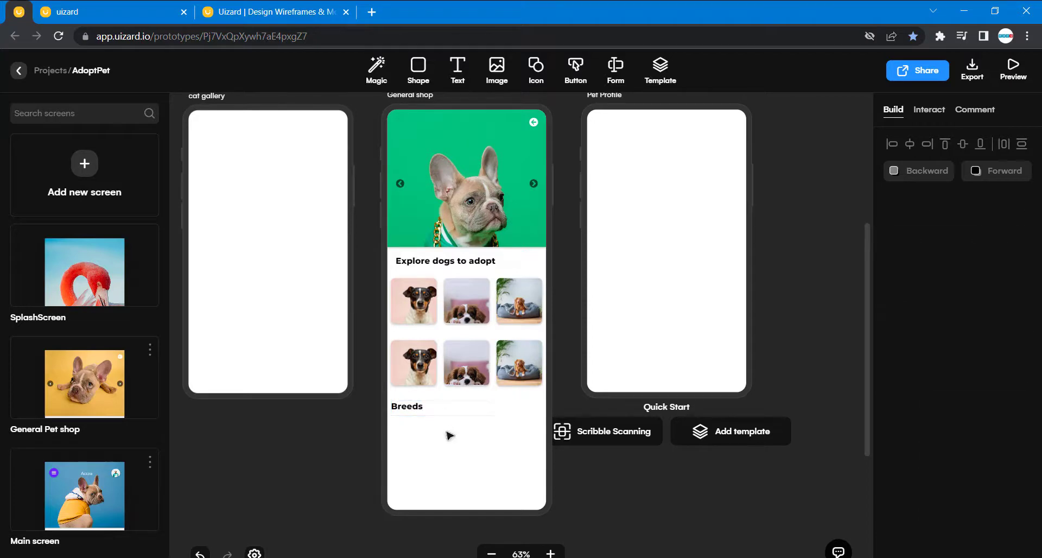
- Duplicate both rows of dog thumbnails and place the copies directly beneath the "Breeds" heading at X 9, Y 721
scroll(425, 250, "up", 5)
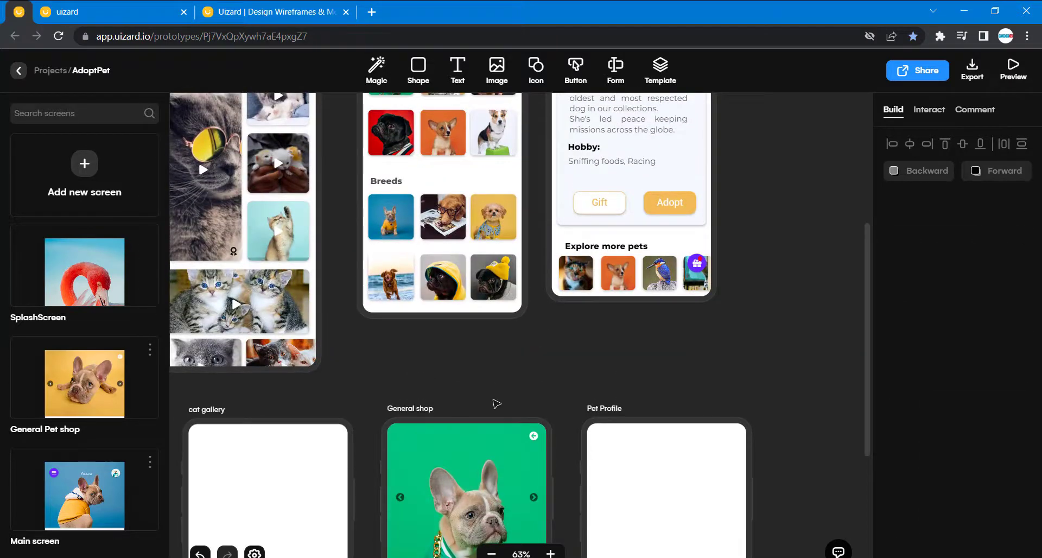
scroll(496, 399, "down", 6)
left_click_drag(522, 262, 465, 307)
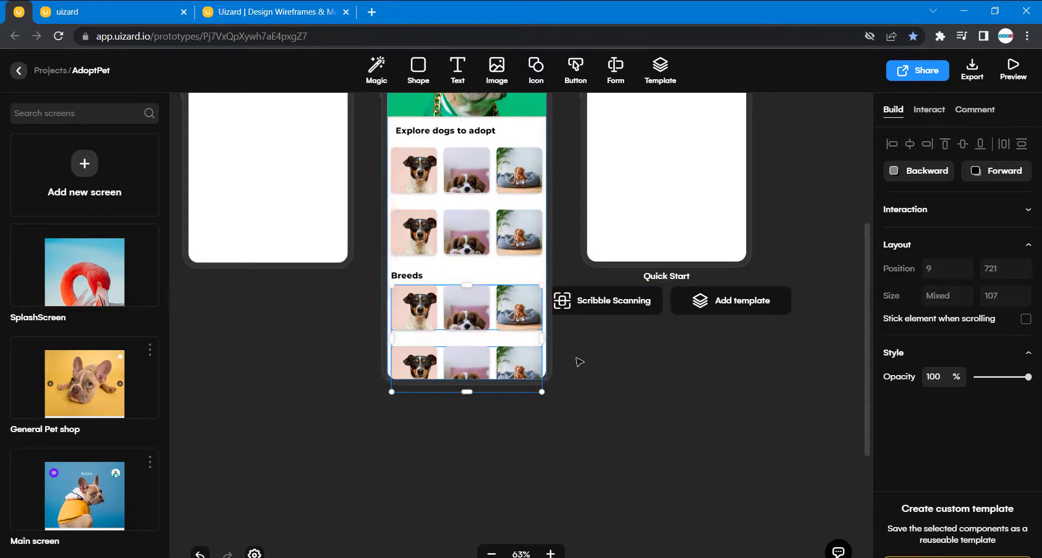
left_click(577, 360)
scroll(577, 361, "up", 5)
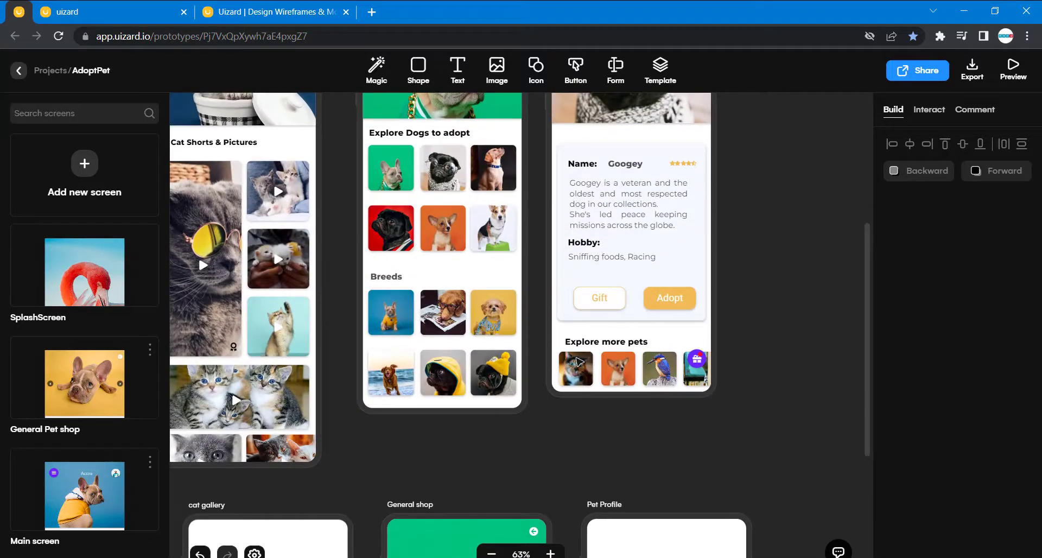
scroll(579, 362, "down", 8)
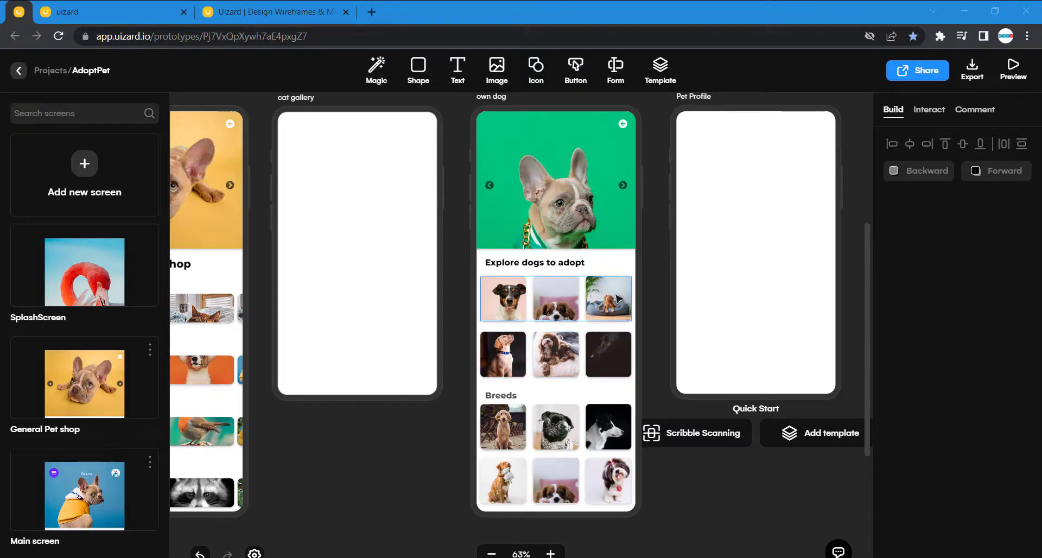
- Review the "own dog" screen against the reference designs, and examine the reference pet profile layout above the blank Pet Profile screen
scroll(495, 161, "up", 2)
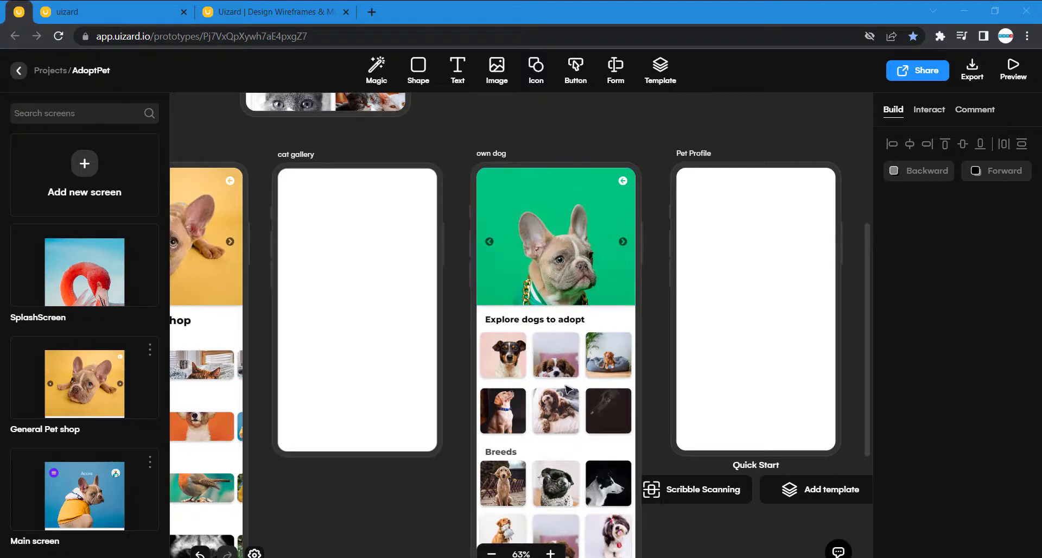
scroll(567, 389, "down", 6)
scroll(567, 389, "up", 1)
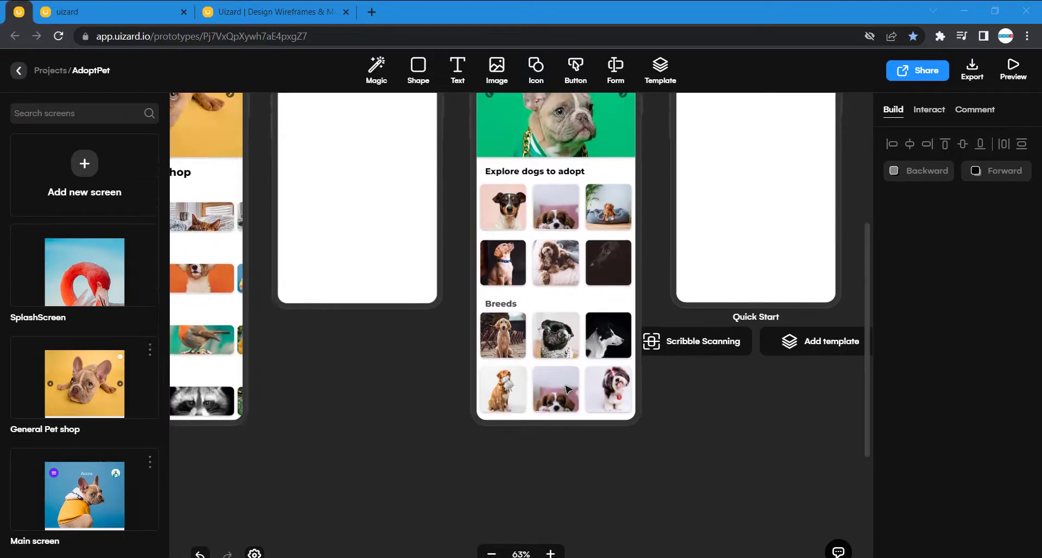
scroll(567, 389, "up", 8)
scroll(567, 389, "right", 2)
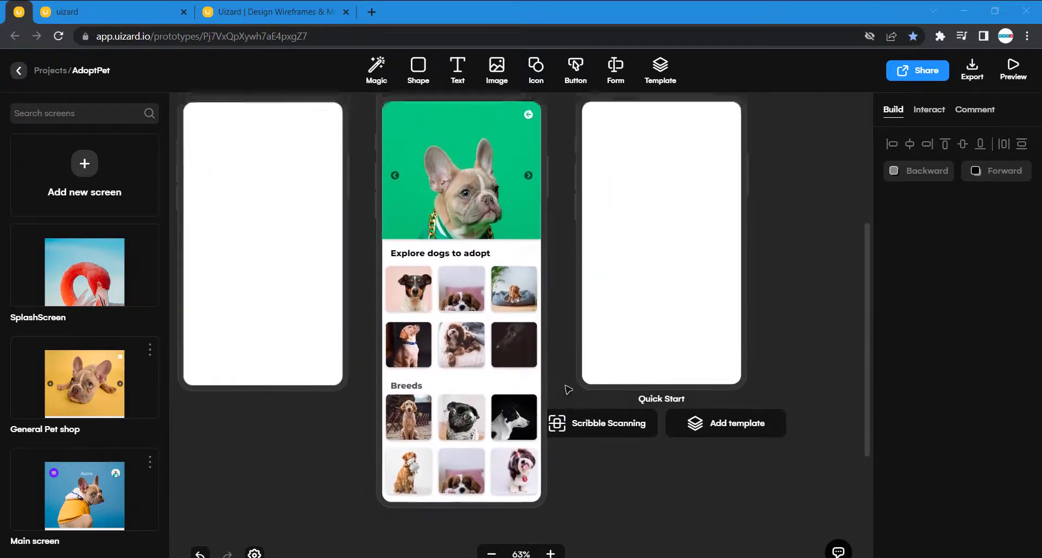
scroll(568, 389, "left", 5)
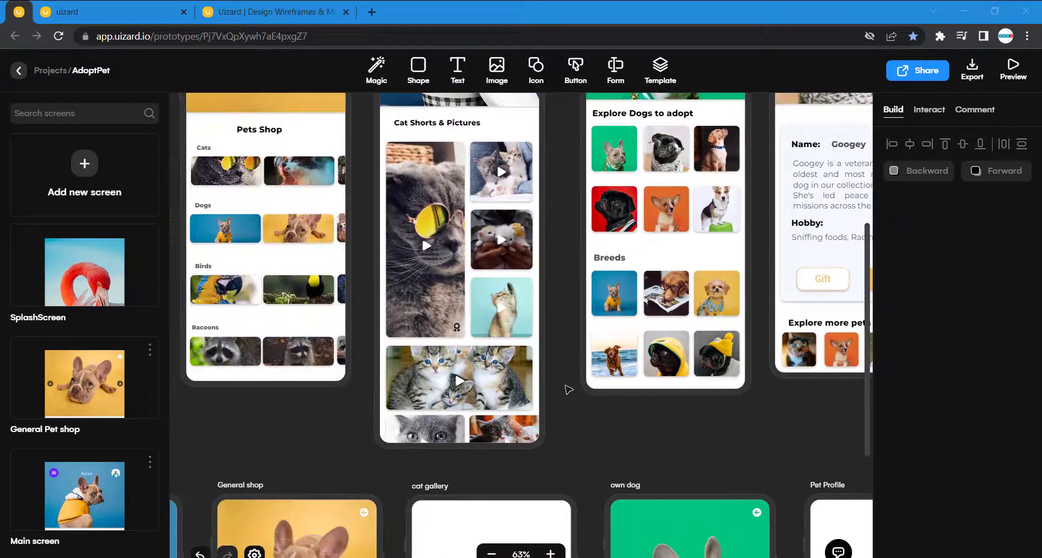
scroll(568, 389, "right", 6)
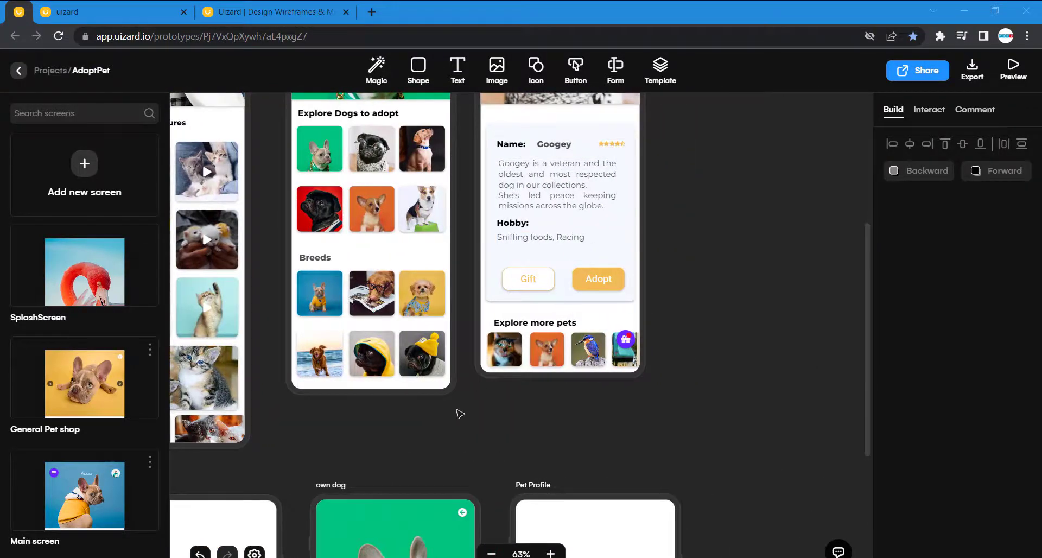
scroll(461, 414, "left", 9)
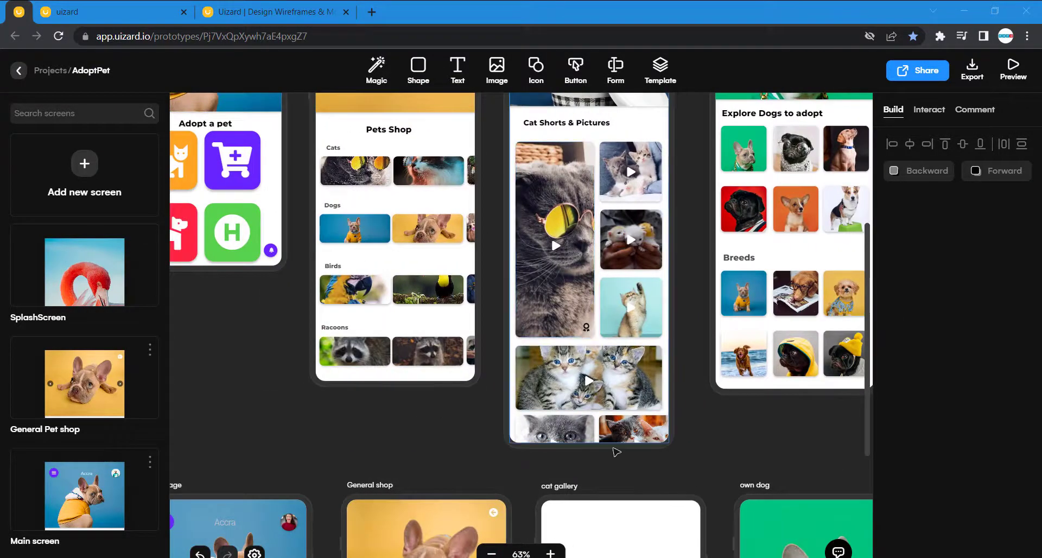
scroll(553, 415, "up", 6)
scroll(553, 415, "down", 8)
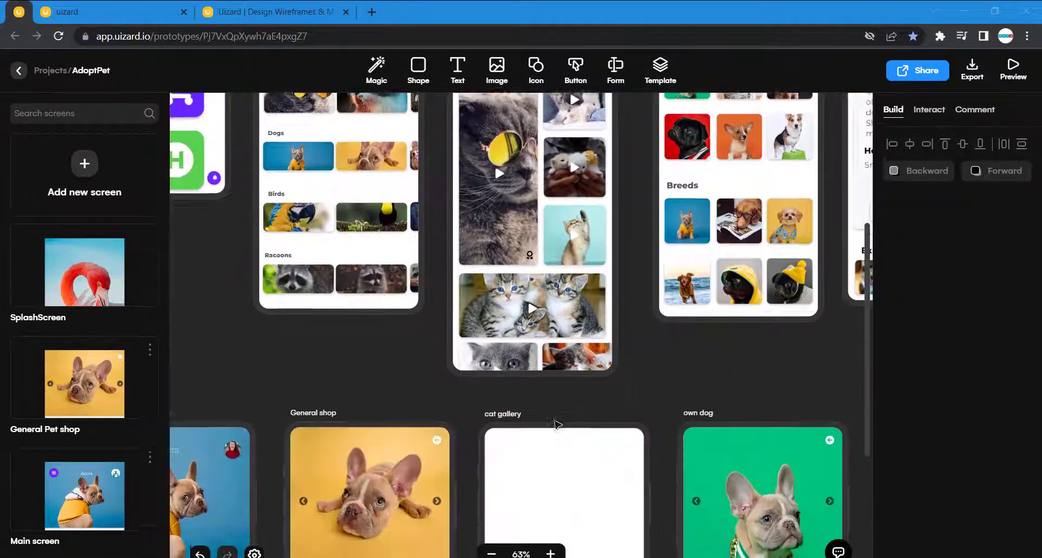
scroll(554, 420, "right", 6)
scroll(557, 425, "down", 4)
scroll(556, 425, "right", 5)
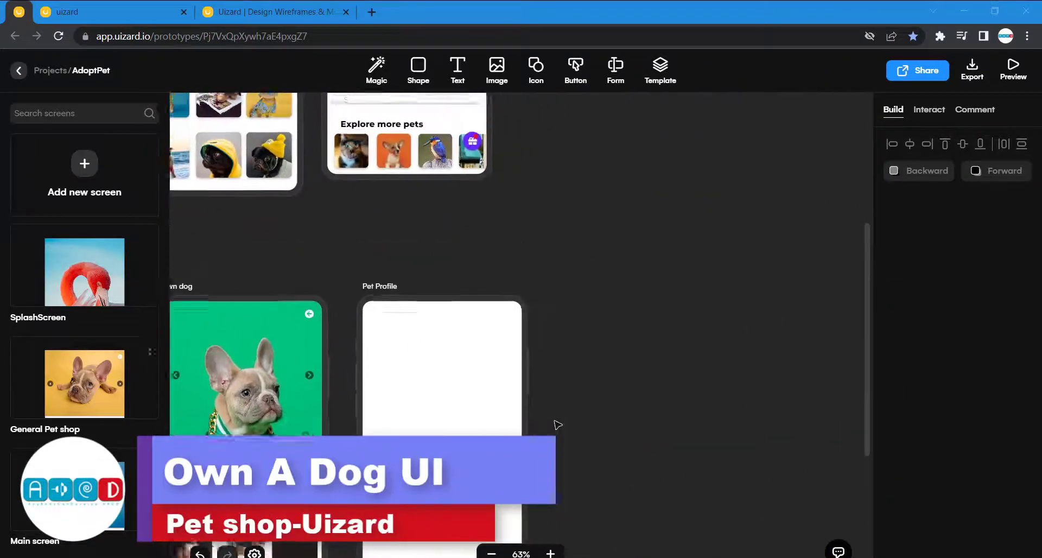
scroll(556, 425, "down", 5)
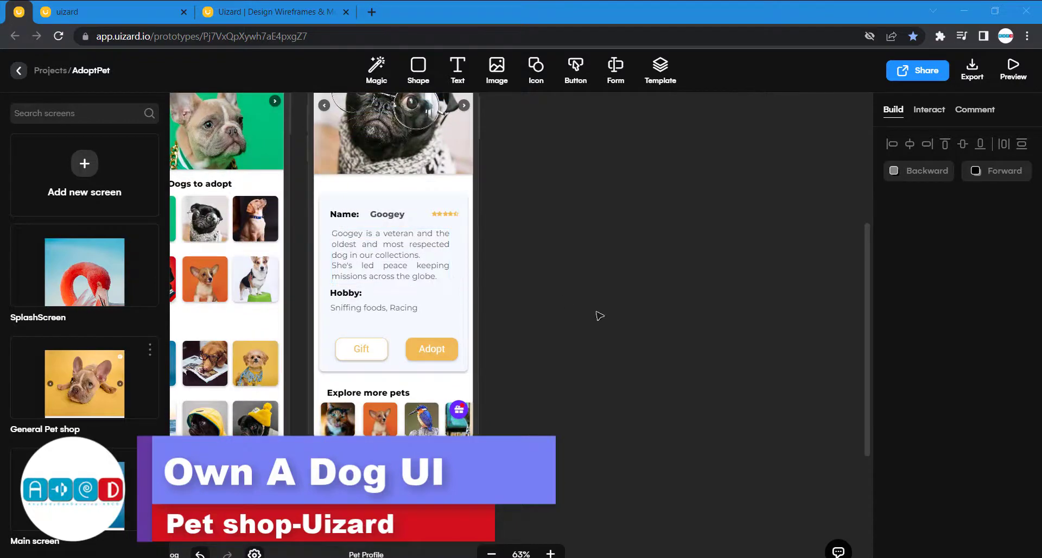